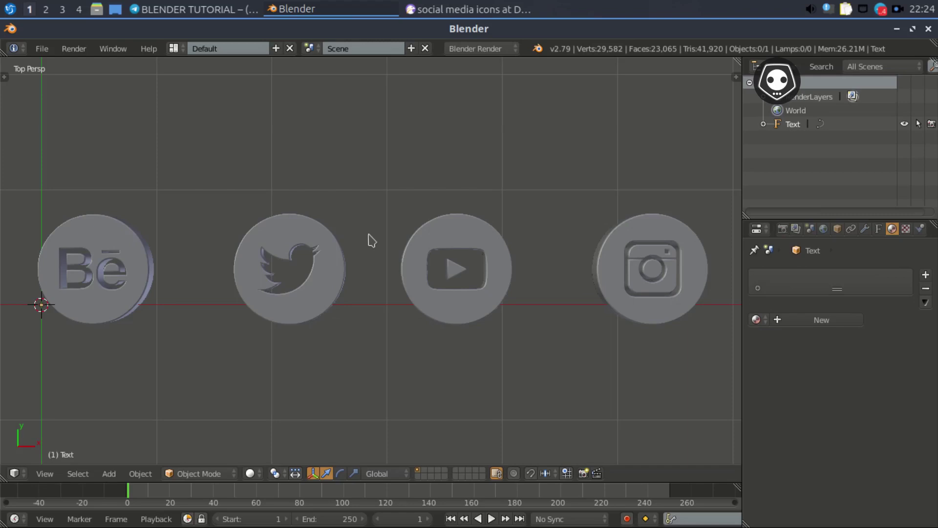
Orbit the view to see the four icon coins in perspective, then show the browser's reference icon images.
middle_drag(177, 295, 184, 296)
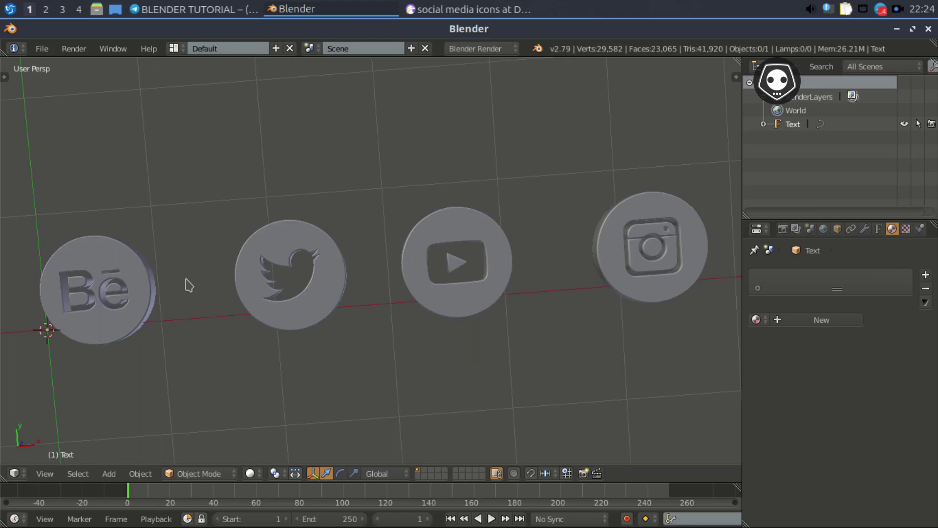
click(464, 10)
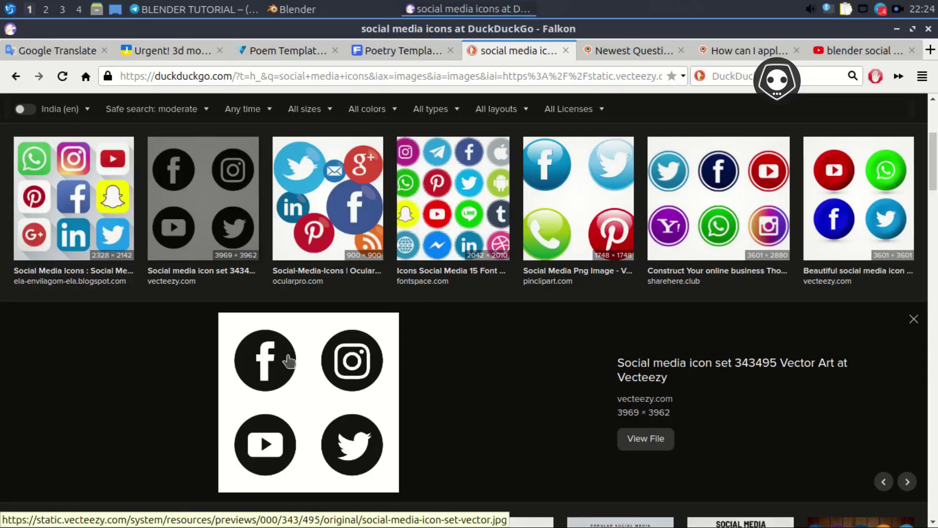
scroll(281, 366, down, 1)
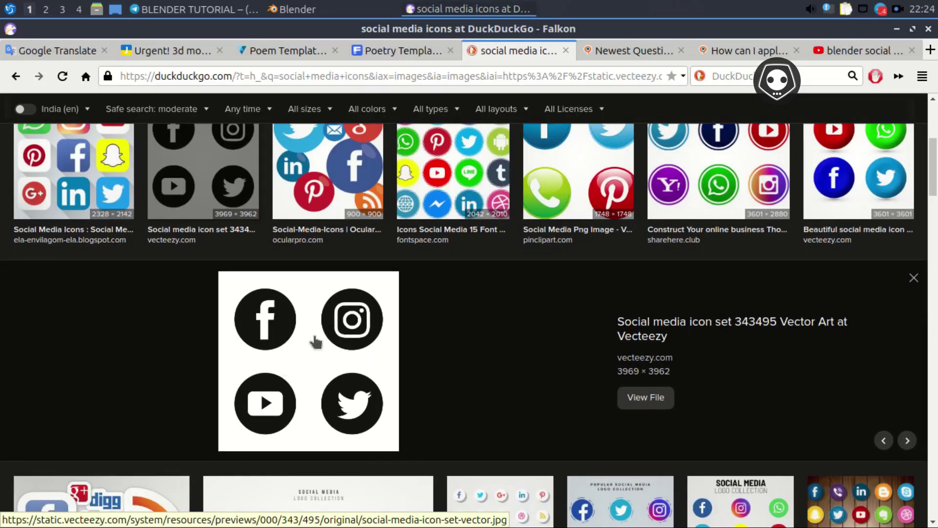
scroll(312, 344, up, 1)
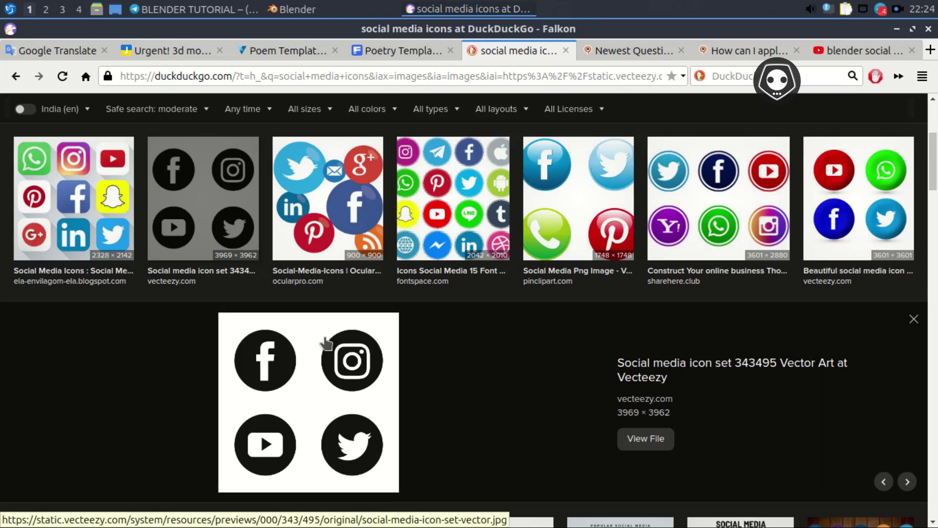
scroll(326, 343, down, 1)
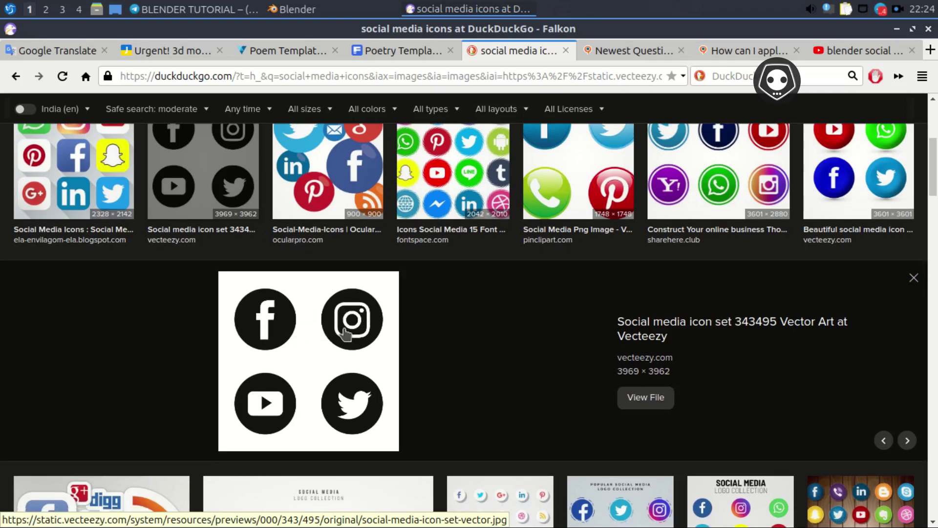
scroll(345, 335, up, 1)
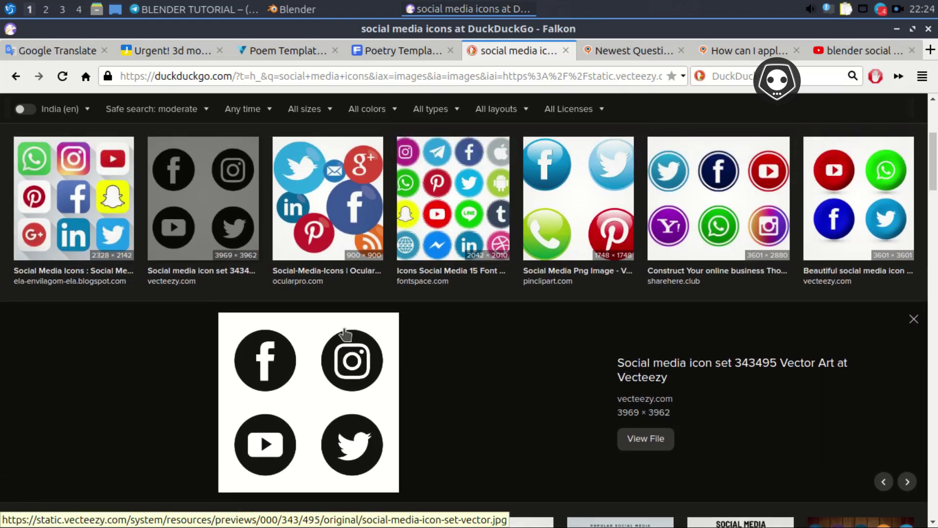
scroll(345, 334, down, 1)
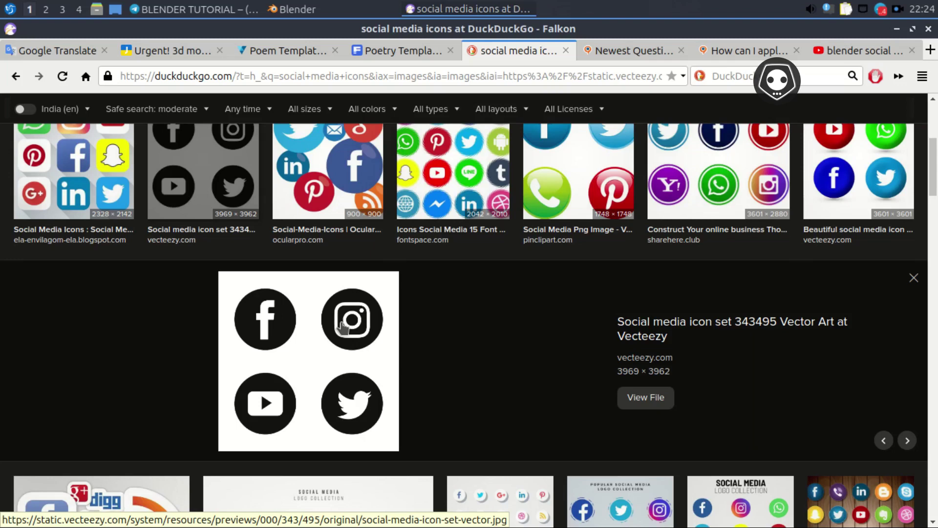
click(292, 10)
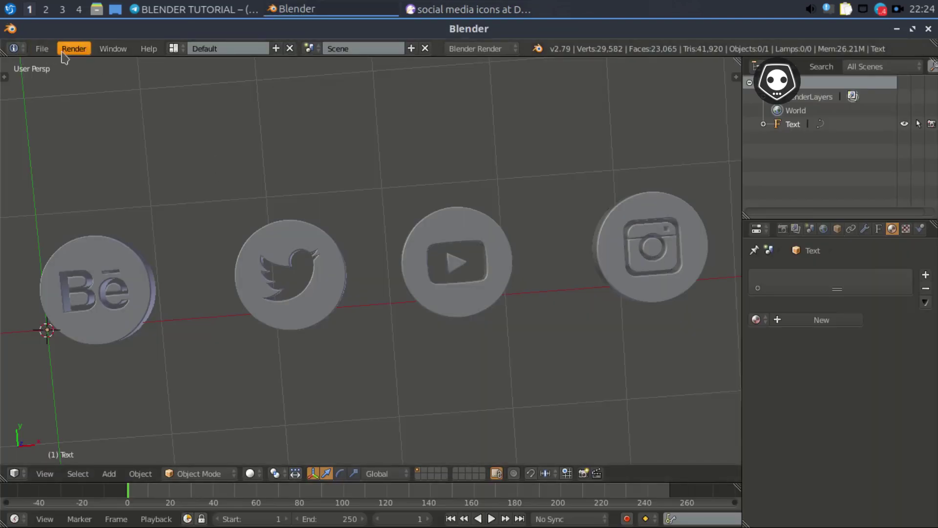
click(42, 52)
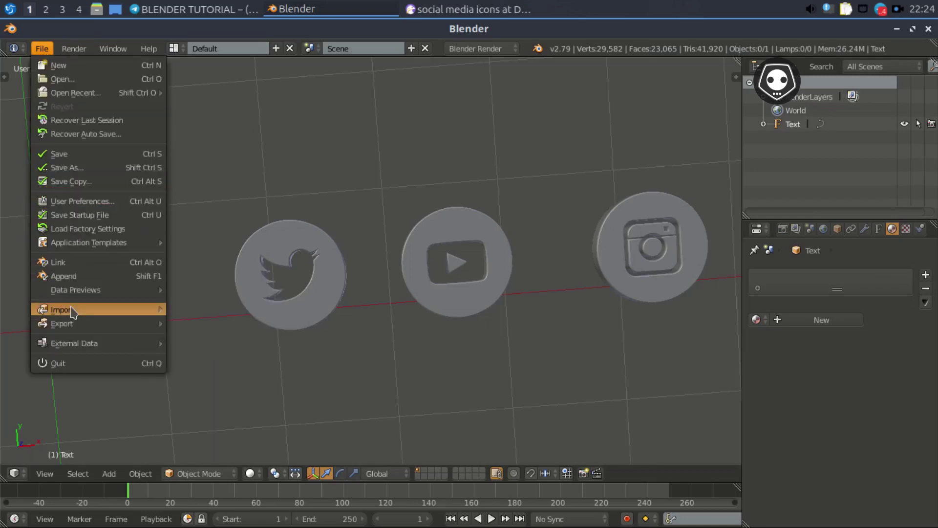
mouse_move(62, 309)
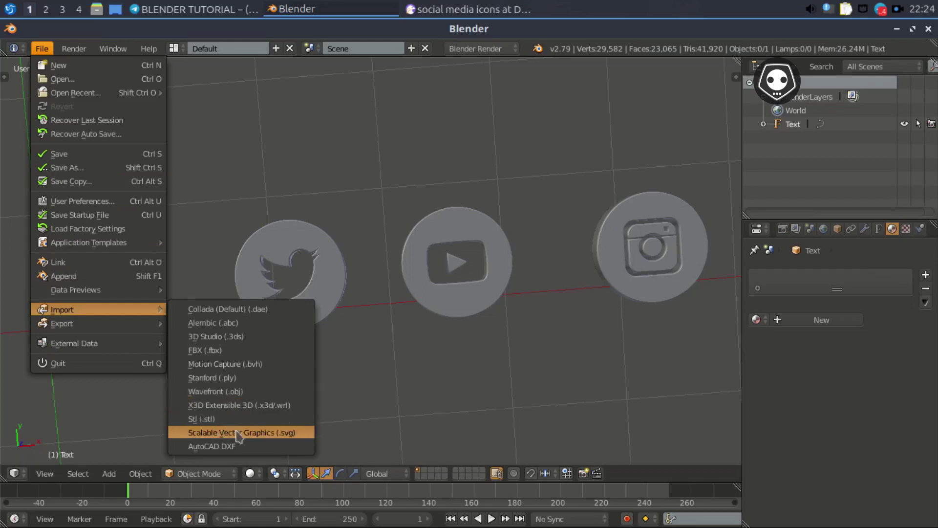
key(alt+Tab)
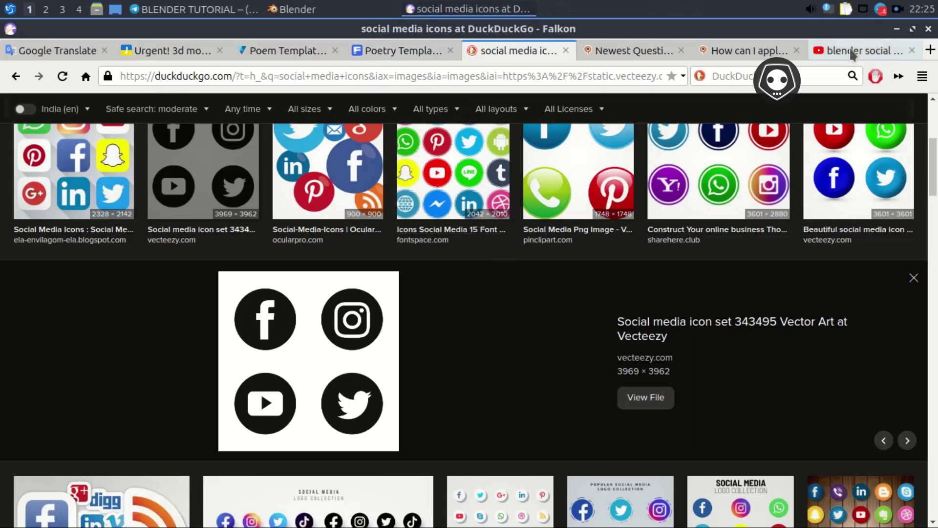
Browse the YouTube video results for 'blender social media icon' tutorials.
click(854, 51)
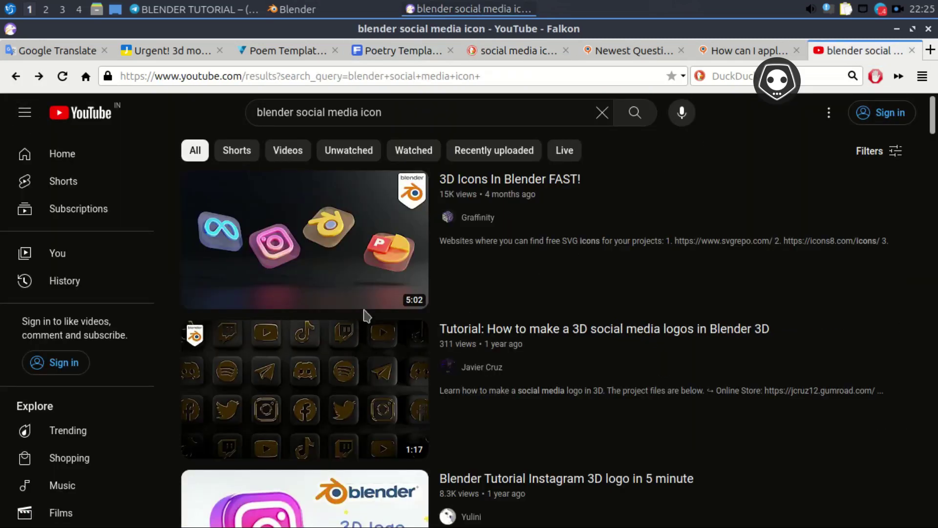
scroll(361, 303, down, 1)
scroll(293, 196, up, 1)
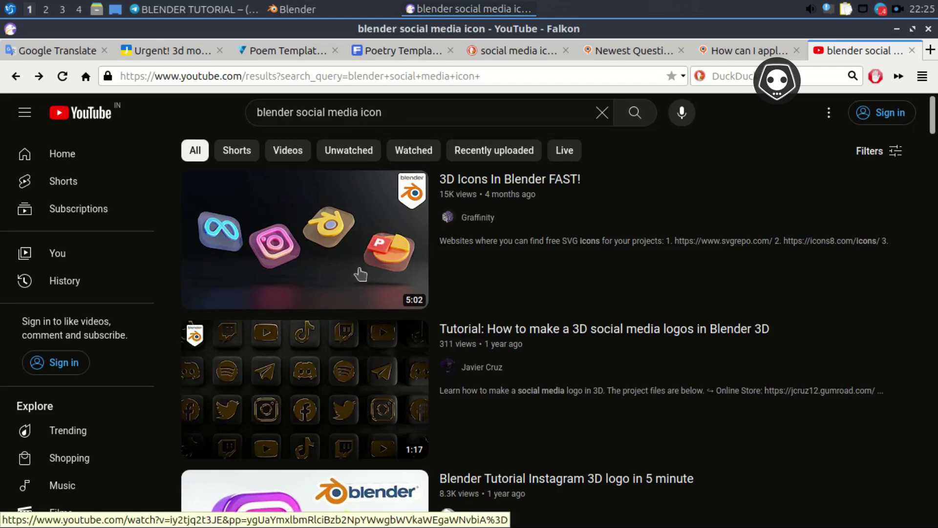
scroll(355, 272, down, 1)
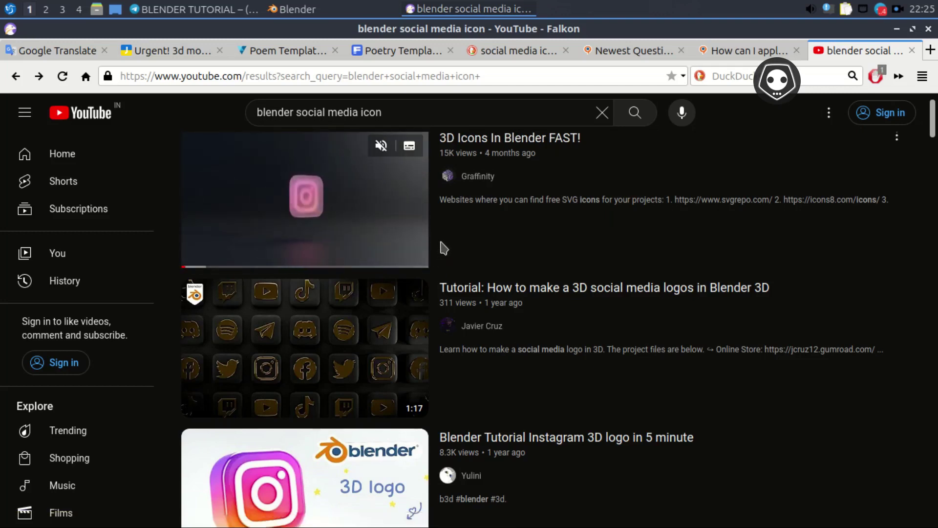
scroll(444, 249, down, 1)
scroll(430, 249, down, 2)
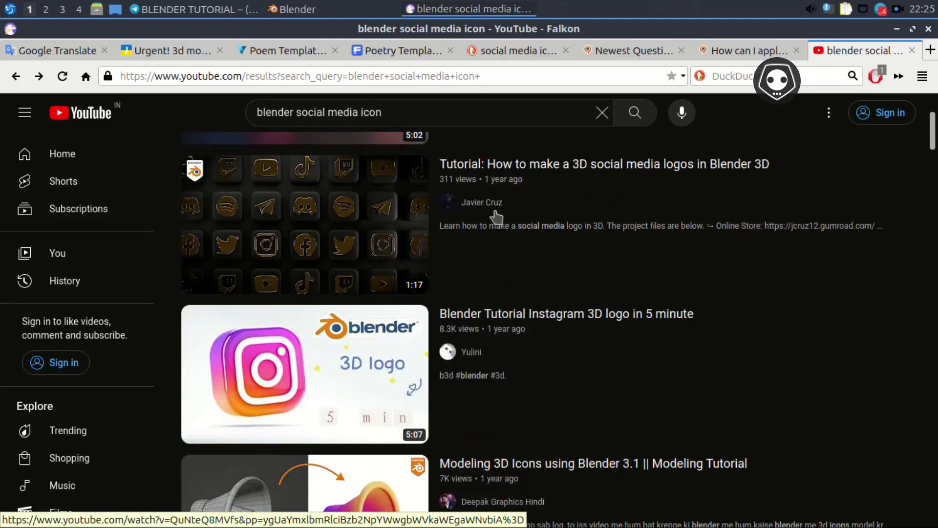
mouse_move(603, 287)
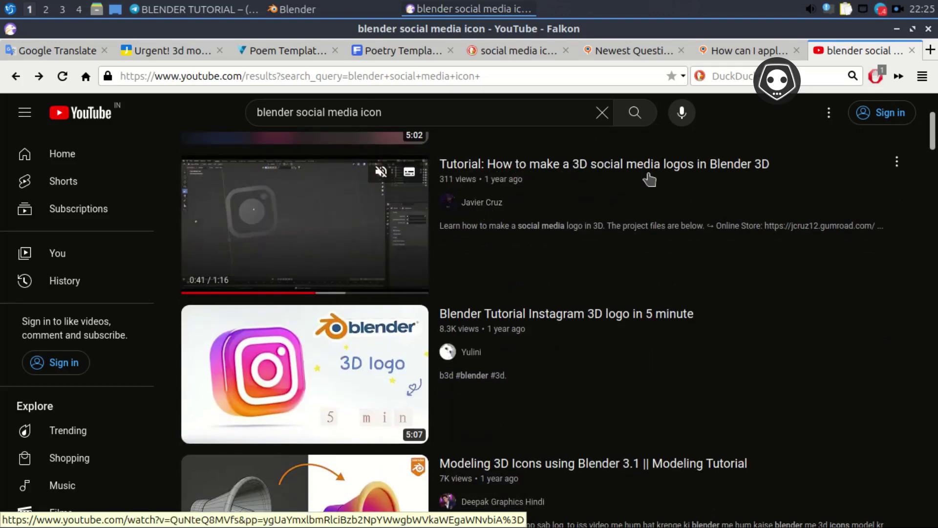
scroll(391, 264, down, 2)
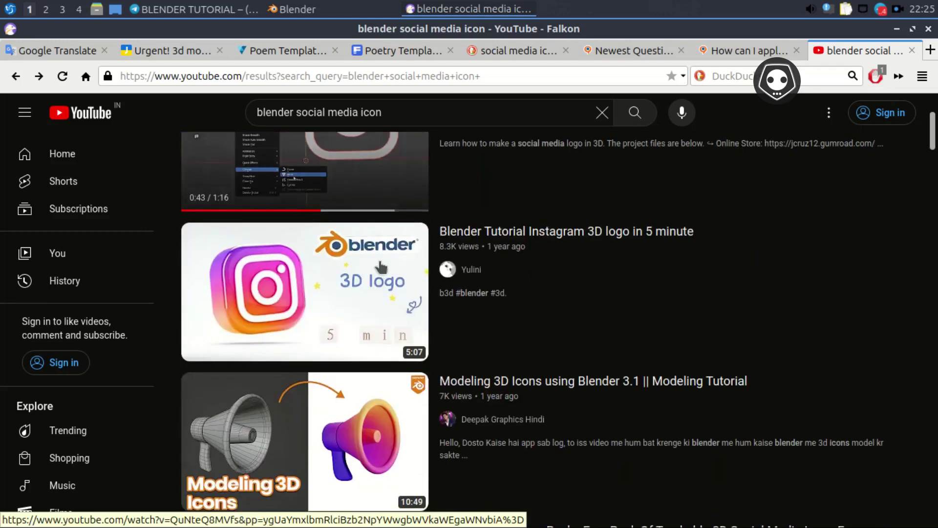
scroll(384, 264, up, 2)
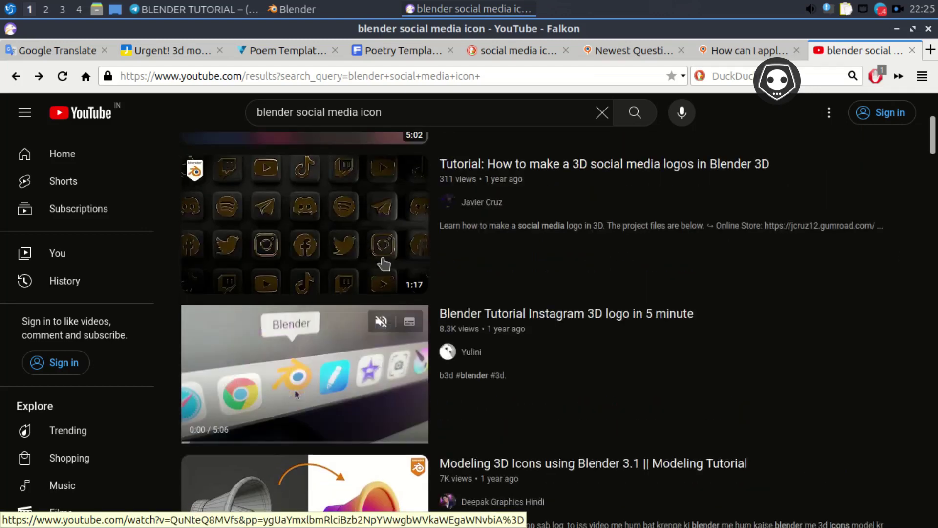
scroll(383, 264, up, 1)
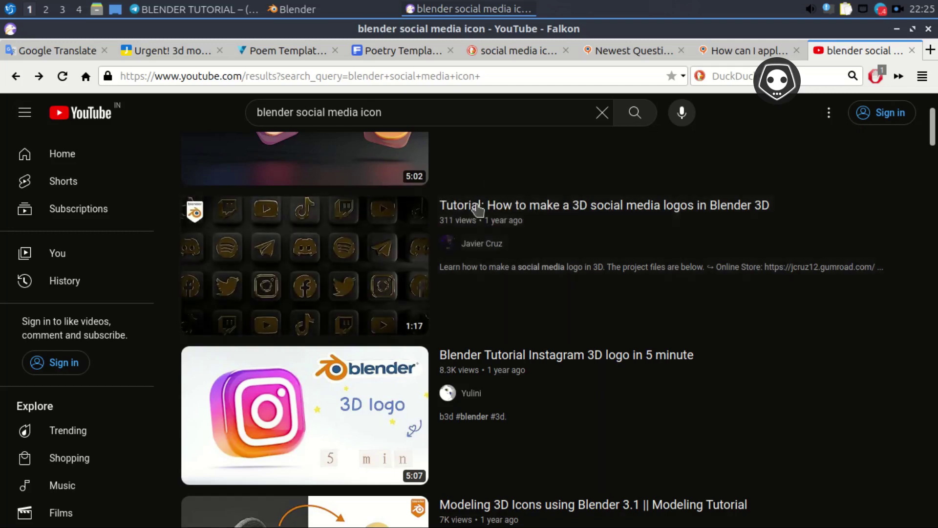
Watch the 3D social media logos tutorial around 0:27–0:31, then return to the DuckDuckGo icon images.
click(478, 209)
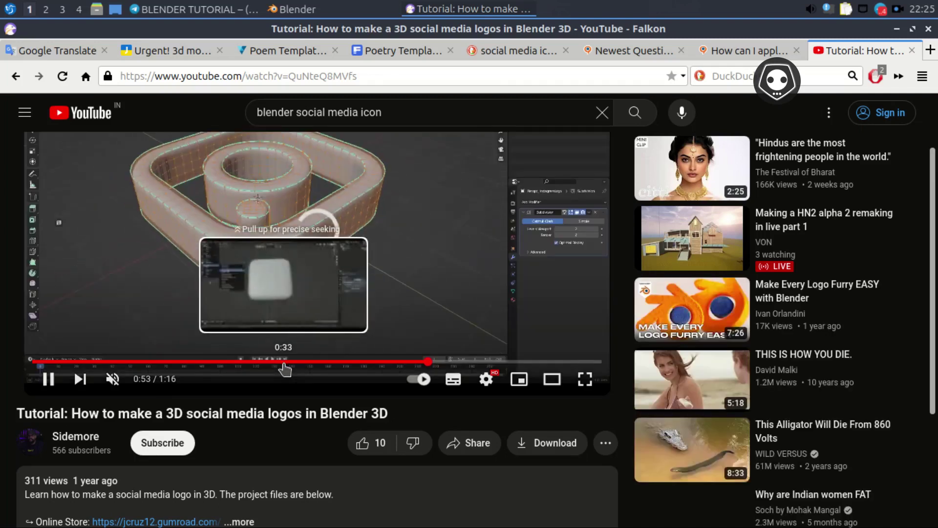
click(250, 362)
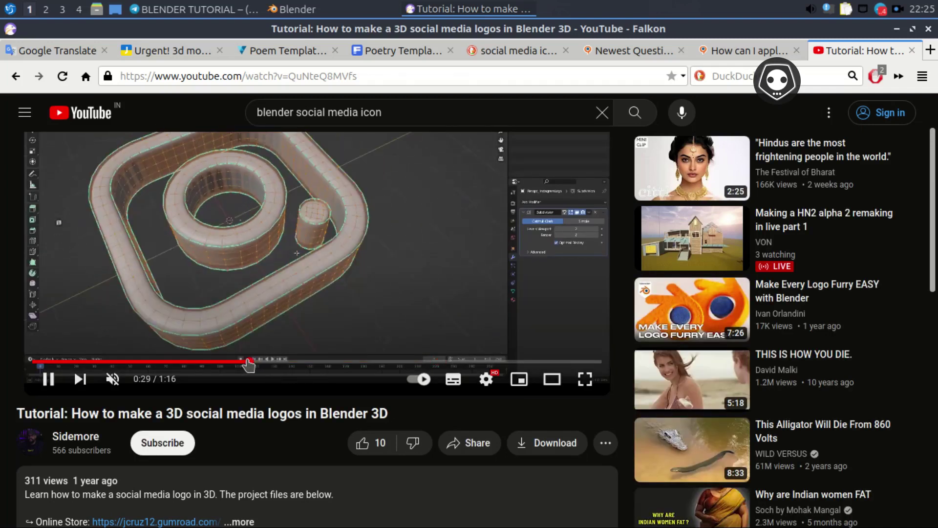
scroll(245, 364, up, 1)
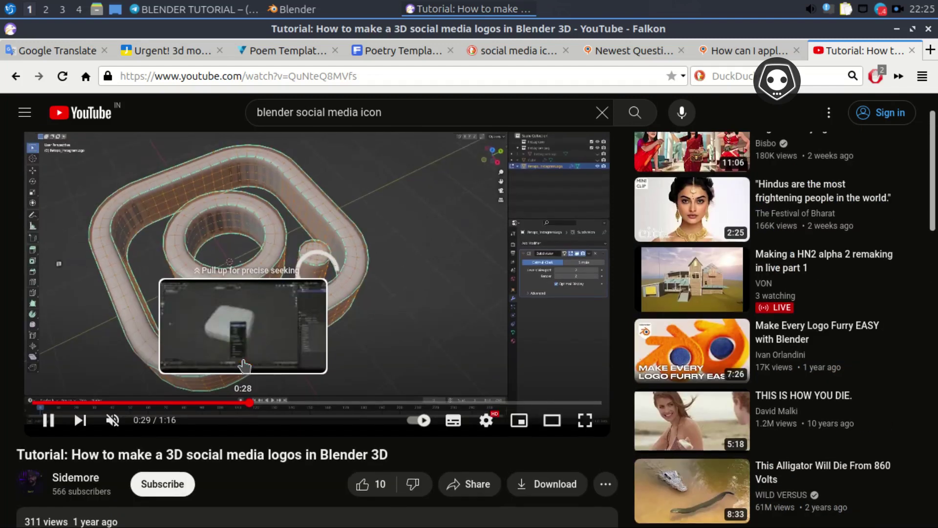
click(235, 403)
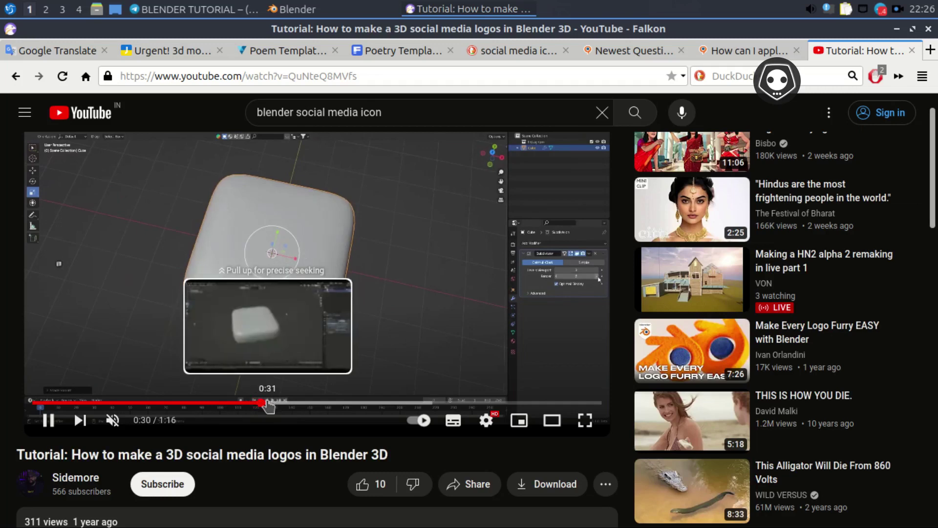
mouse_move(269, 405)
mouse_down()
mouse_move(291, 405)
mouse_move(319, 344)
mouse_move(309, 399)
mouse_move(297, 405)
mouse_up()
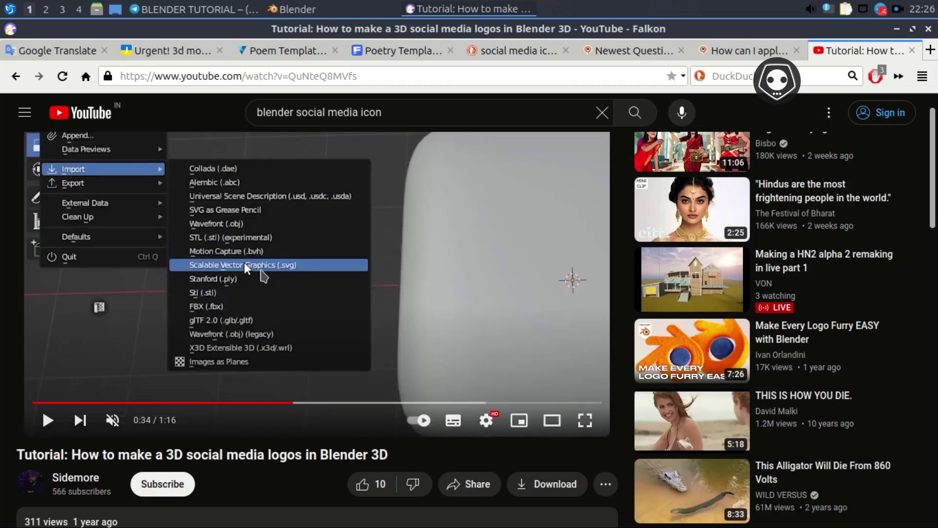
click(495, 52)
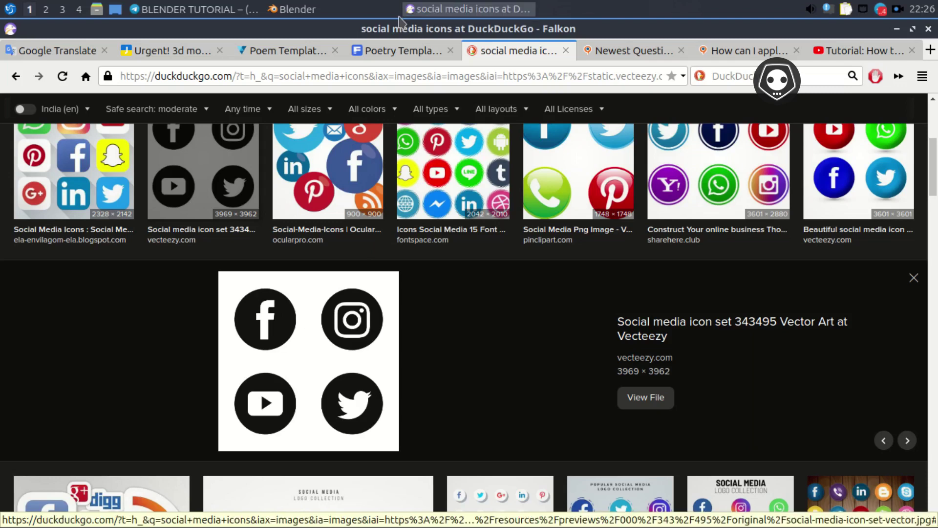
Check Blender's File > Import SVG option, then return to the YouTube tutorial at 0:34.
click(326, 10)
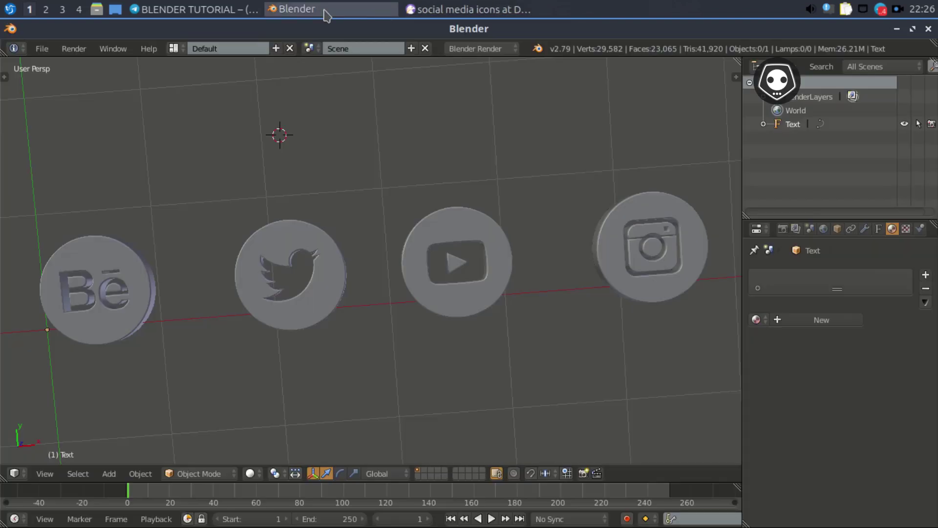
click(42, 49)
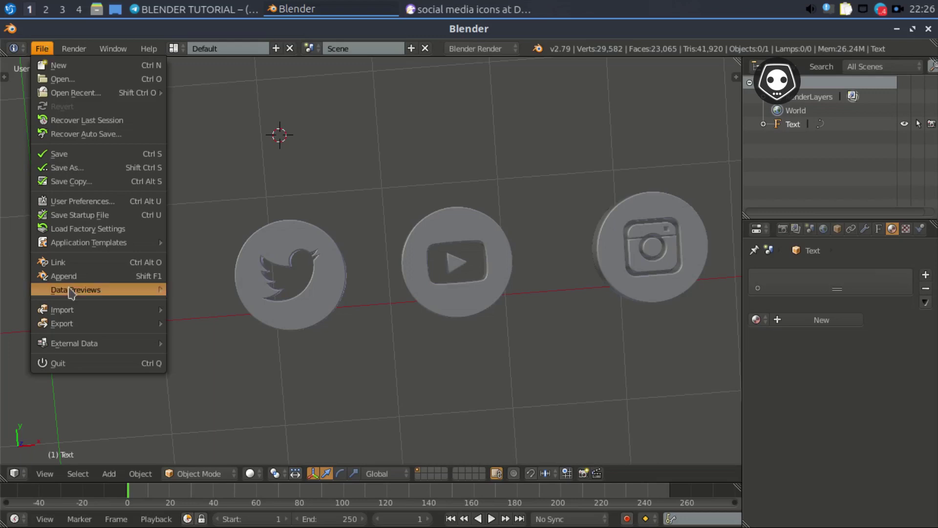
mouse_move(62, 309)
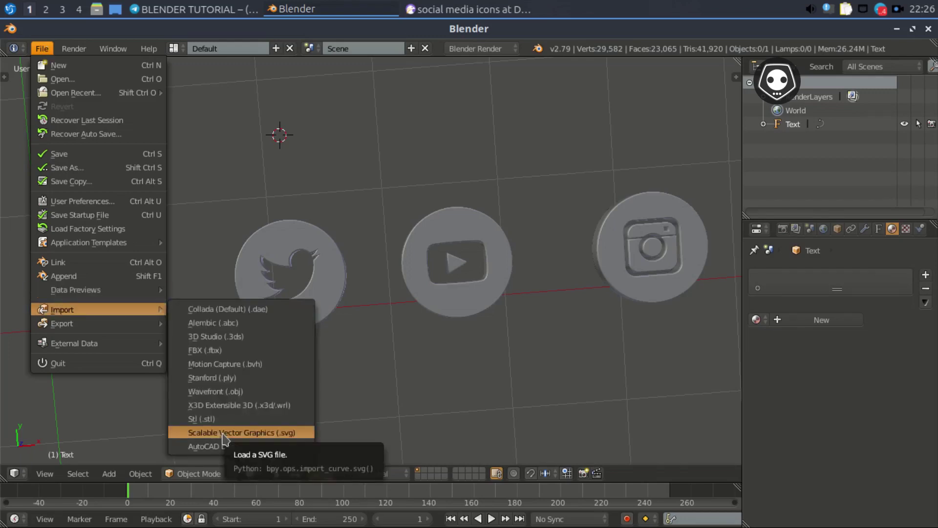
click(461, 8)
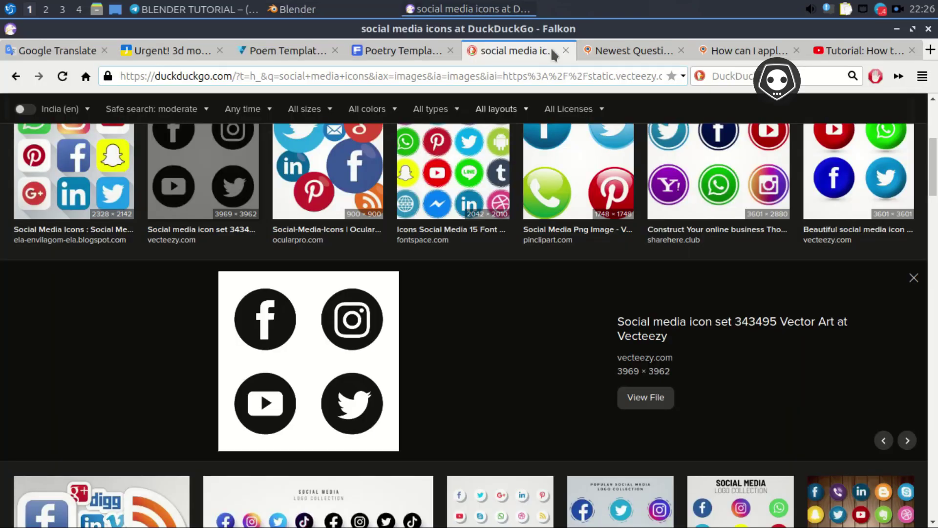
scroll(553, 51, down, 3)
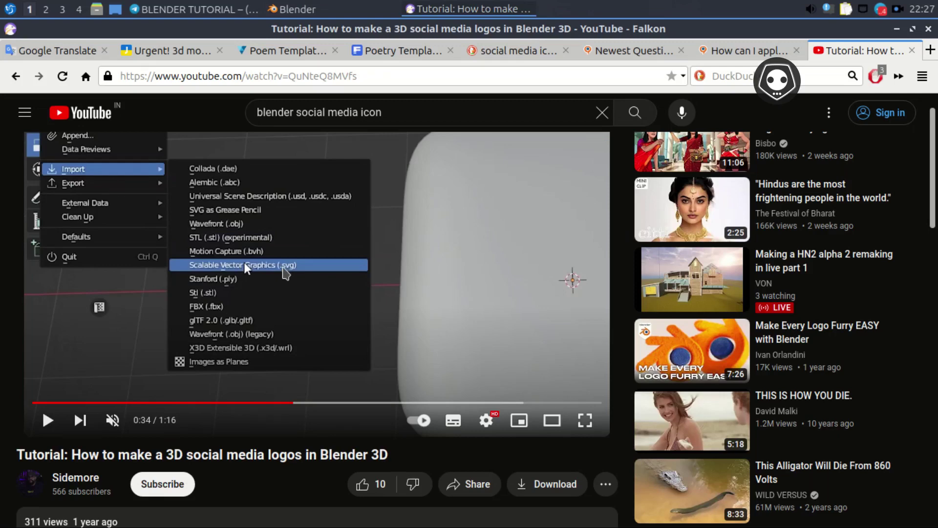
Play the tutorial to 0:39, showing the imported Instagram outline, then switch back to Blender.
click(311, 338)
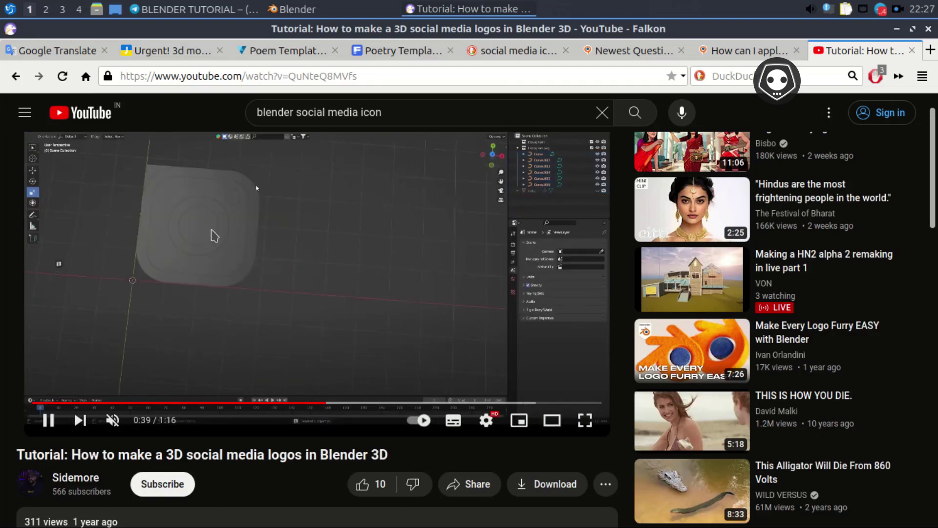
click(214, 236)
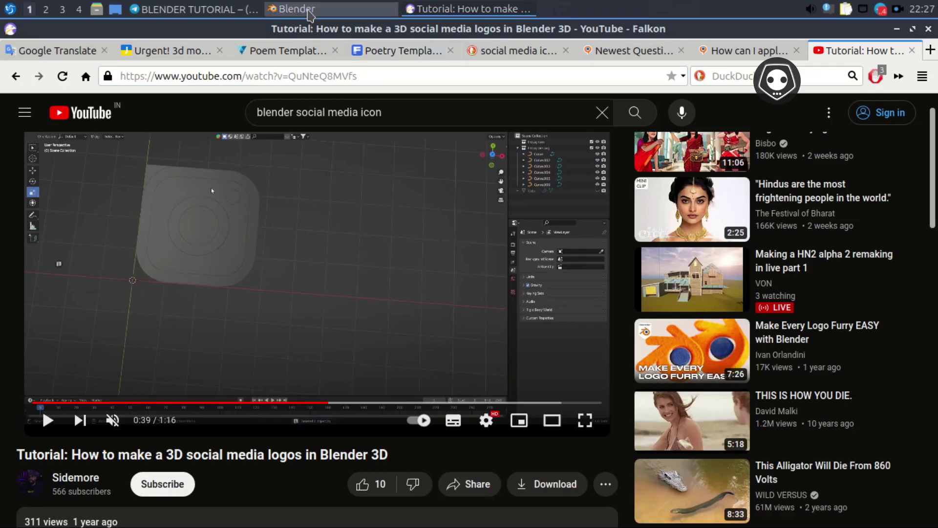
click(293, 8)
Orbit and zoom around the four embossed icon coins.
middle_drag(300, 293, 293, 255)
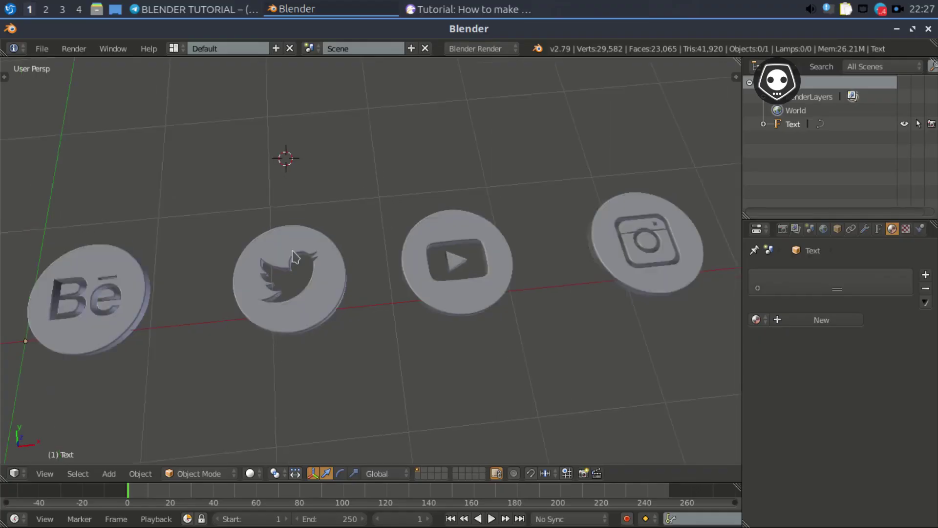
scroll(278, 274, up, 2)
scroll(273, 292, down, 2)
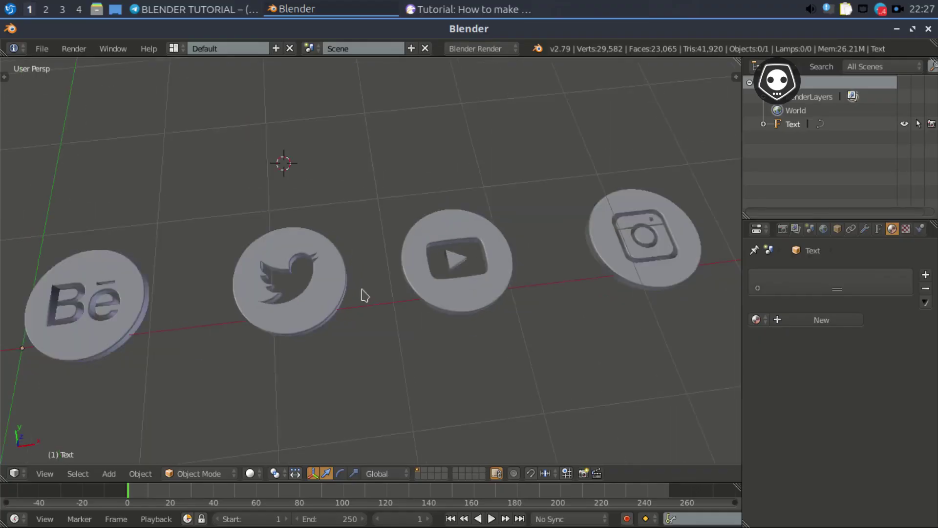
scroll(464, 298, up, 3)
scroll(410, 193, up, 2)
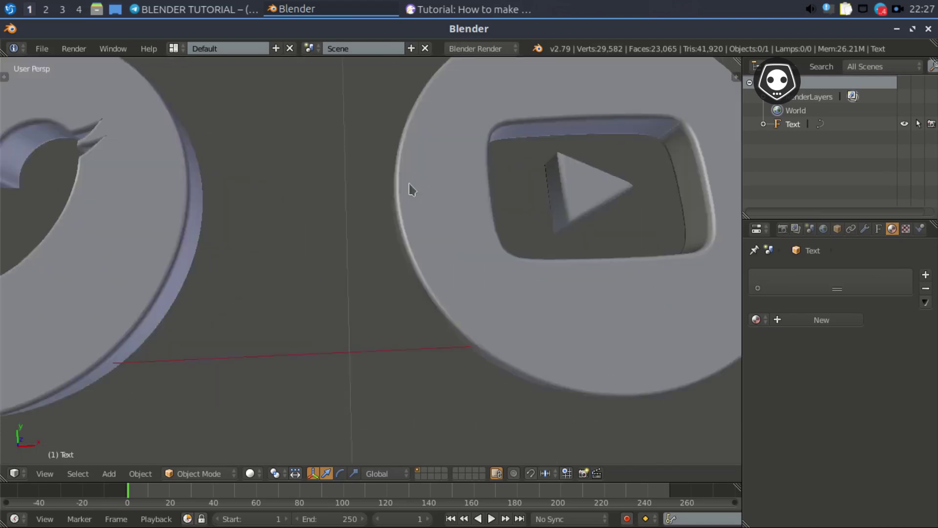
scroll(405, 200, up, 1)
scroll(407, 200, down, 2)
scroll(443, 209, down, 1)
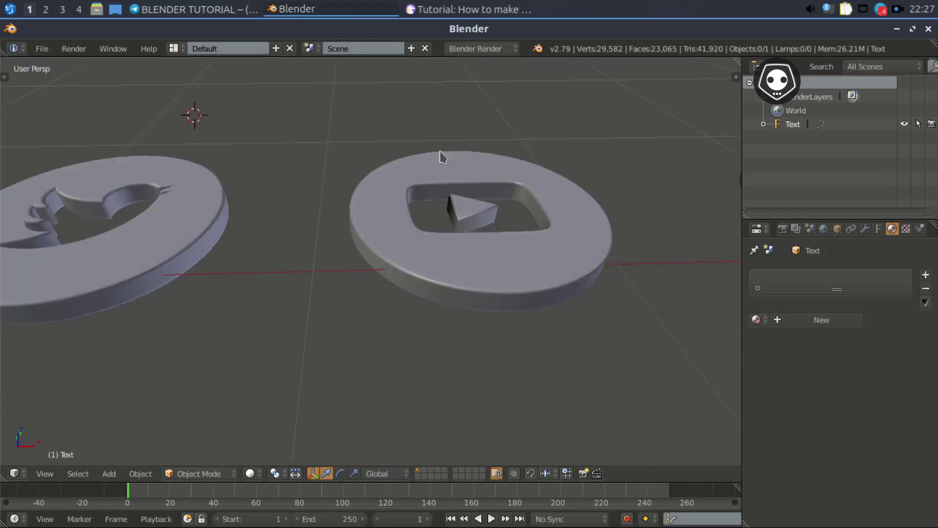
scroll(442, 209, up, 1)
scroll(425, 235, down, 3)
Inspect the Behance coin in wireframe shading, then return to solid shading.
key(z)
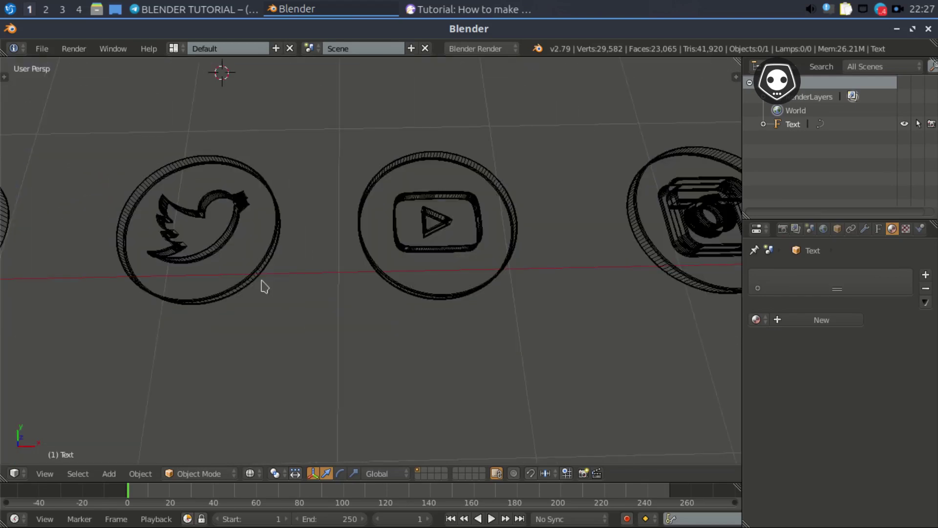
shift+middle_drag(262, 287, 585, 286)
scroll(314, 279, up, 1)
scroll(314, 279, up, 1)
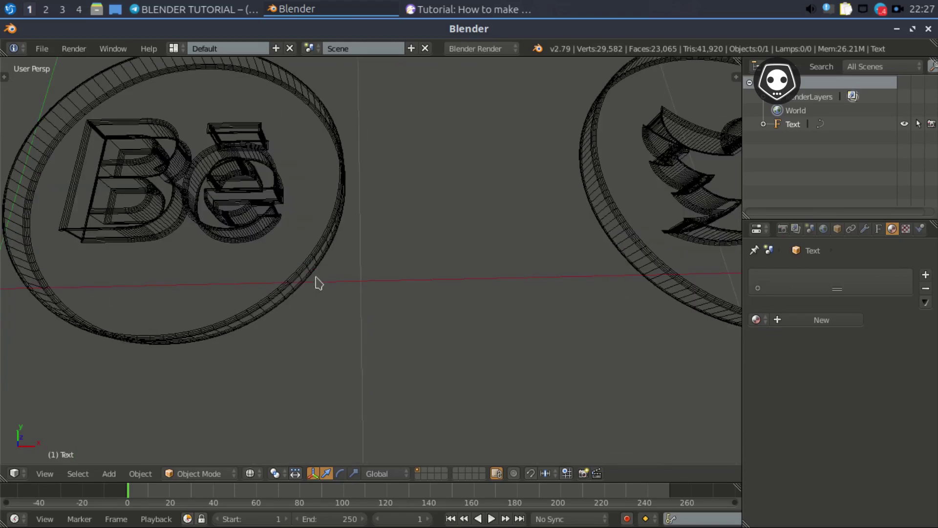
scroll(318, 281, down, 1)
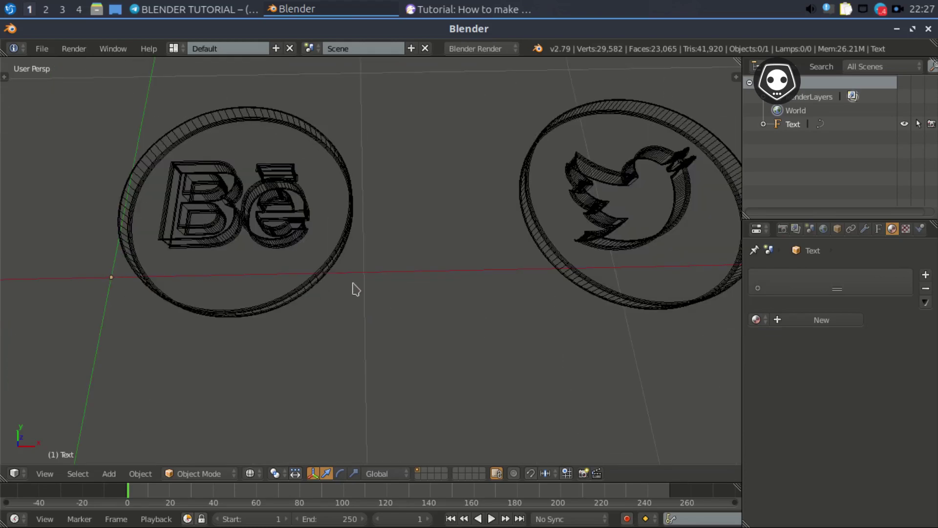
key(z)
scroll(379, 291, down, 3)
View the coins from a low side angle and from above, including the Instagram coin.
middle_drag(379, 291, 306, 157)
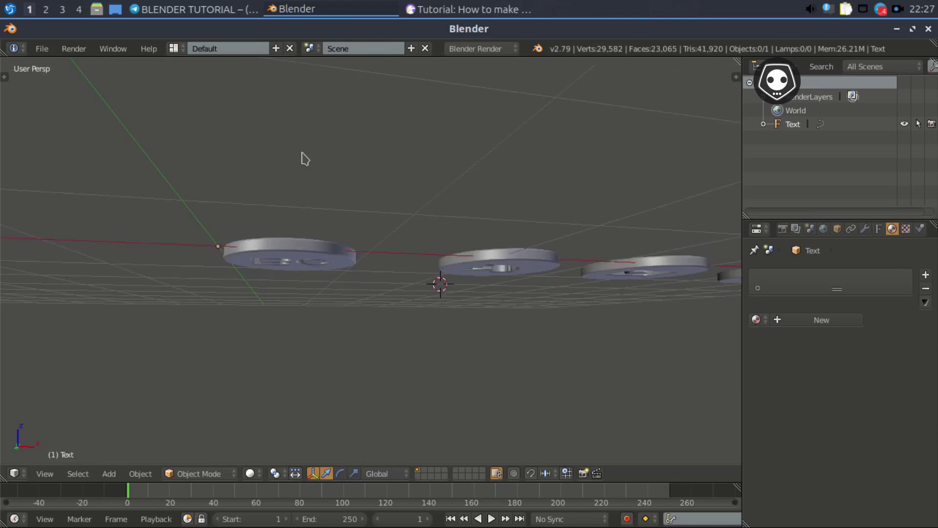
middle_drag(299, 239, 304, 247)
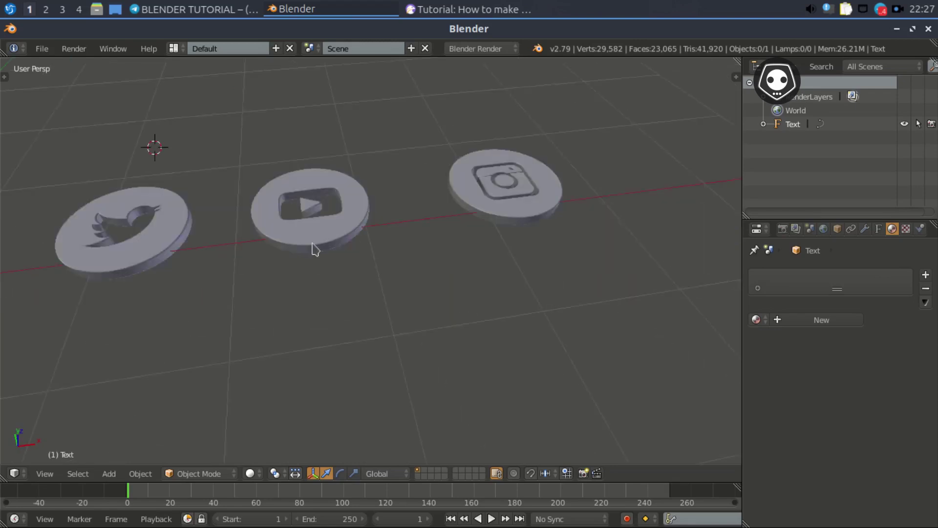
scroll(419, 300, up, 5)
middle_drag(418, 296, 417, 368)
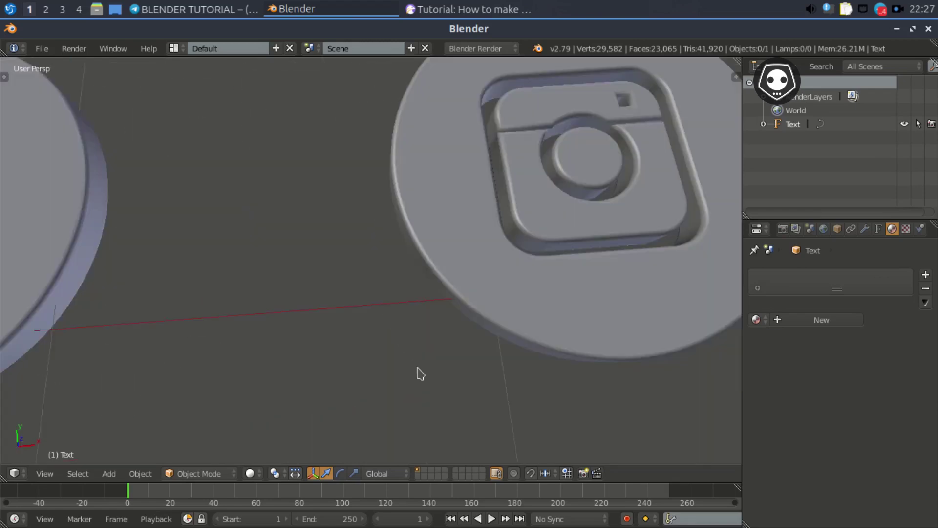
ctrl+scroll(419, 341, up, 10)
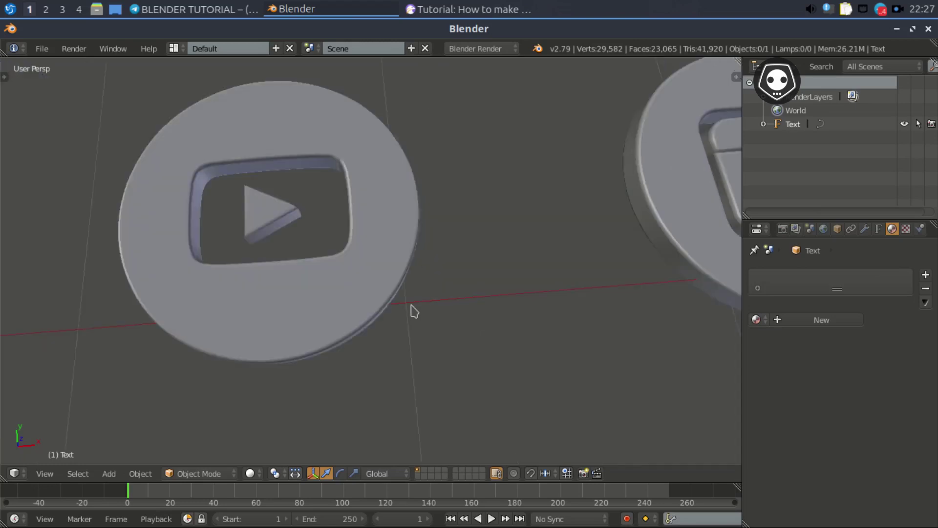
scroll(415, 310, down, 3)
ctrl+scroll(414, 310, up, 8)
ctrl+scroll(494, 334, up, 8)
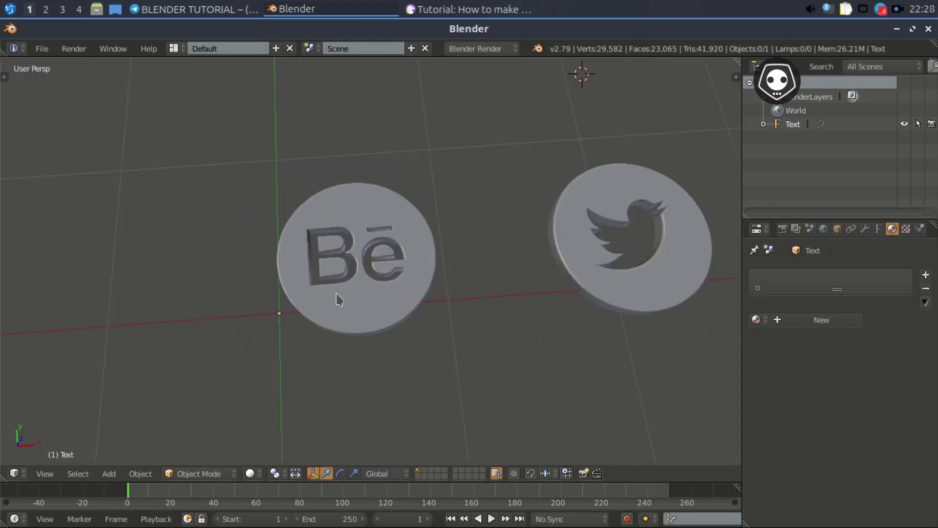
Zoom in and out on the coins, then select the Text object holding them.
scroll(519, 295, down, 3)
scroll(577, 268, down, 3)
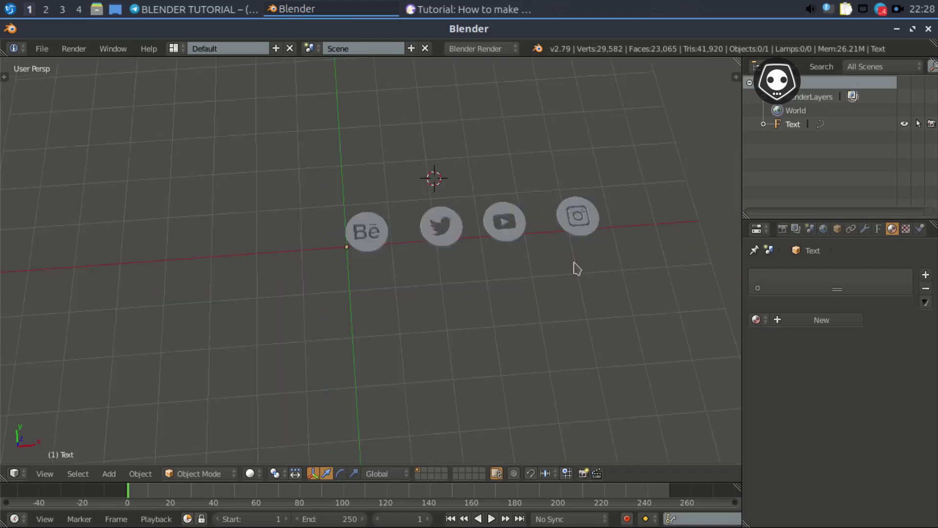
scroll(576, 268, up, 5)
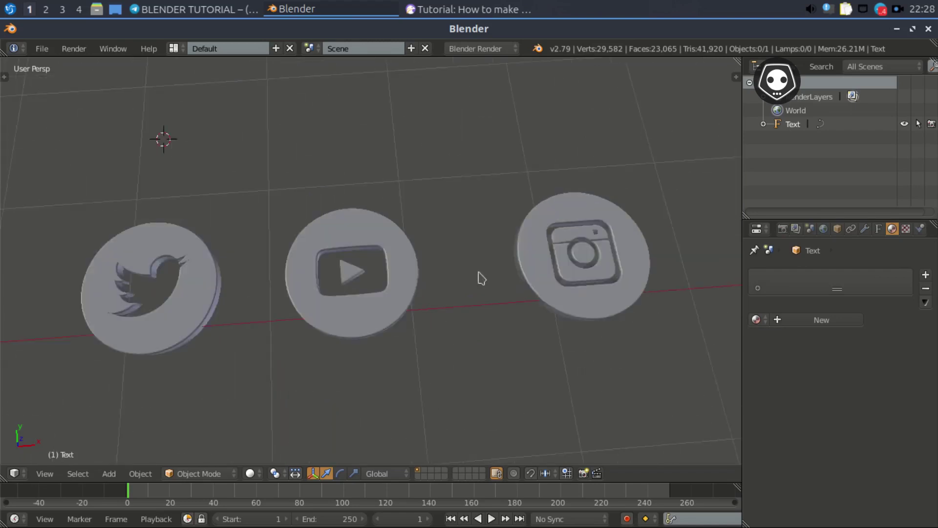
scroll(481, 277, up, 2)
scroll(419, 302, up, 2)
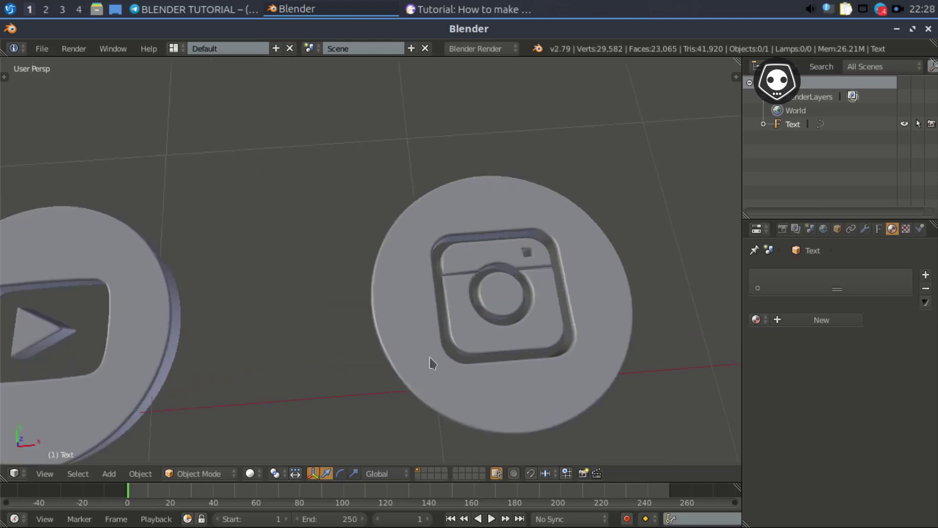
scroll(434, 360, down, 4)
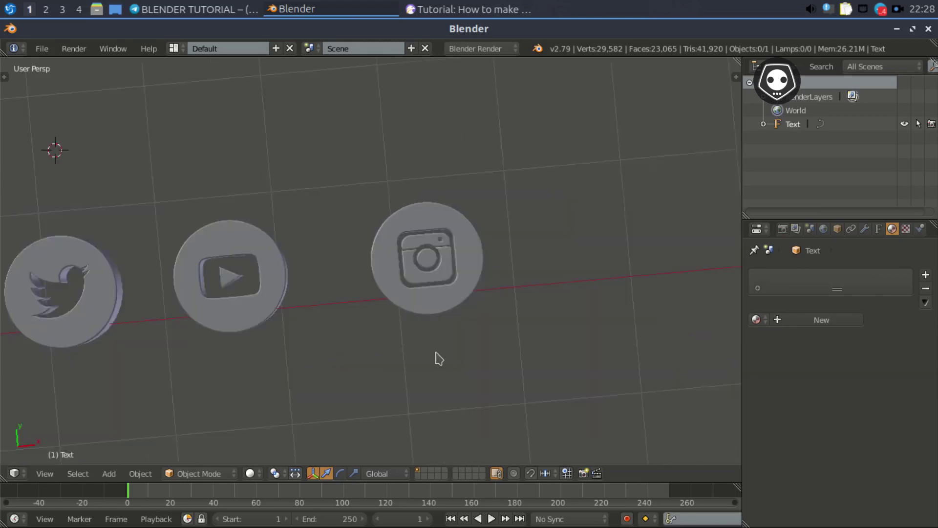
scroll(439, 359, down, 2)
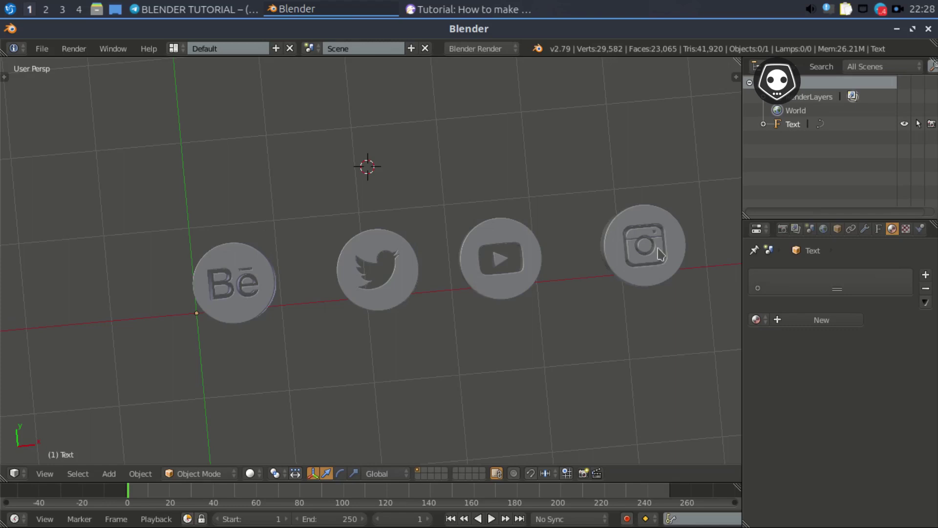
click(792, 126)
Delete the icon text object and switch to top view.
key(x)
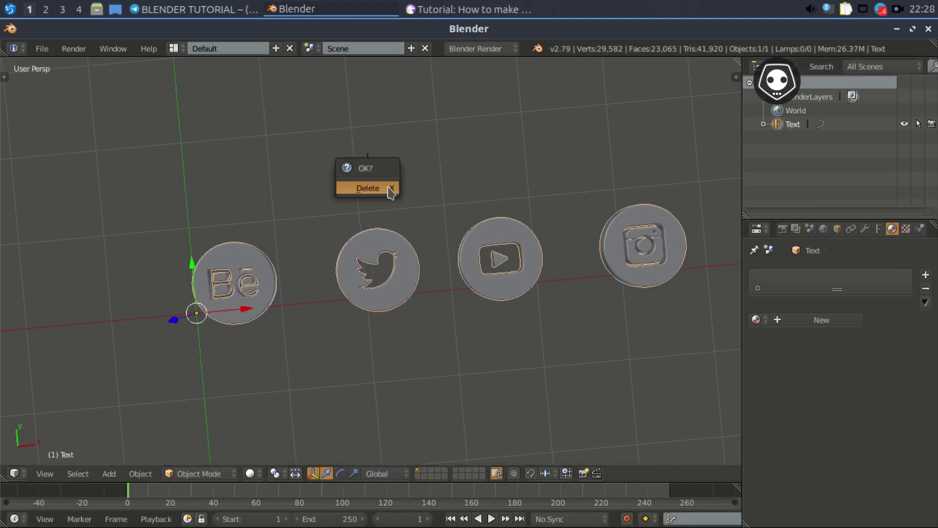
click(371, 189)
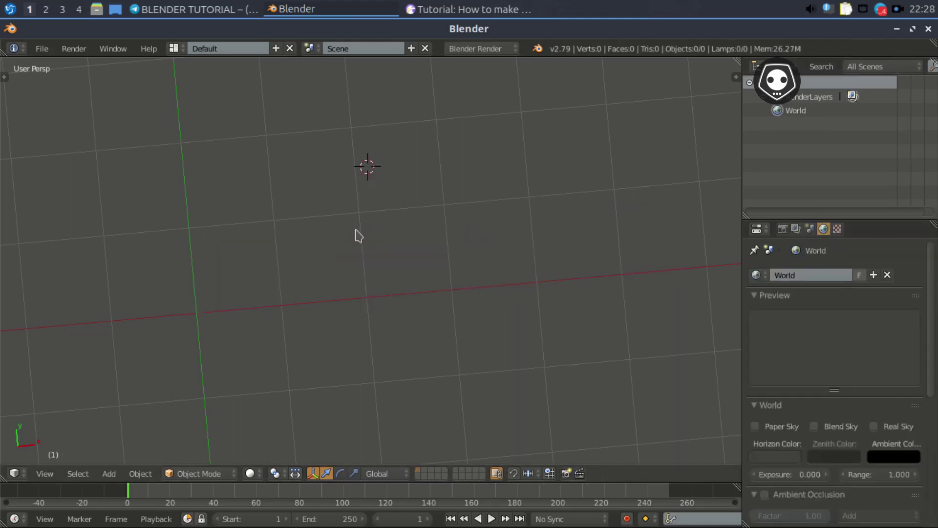
key(KP_7)
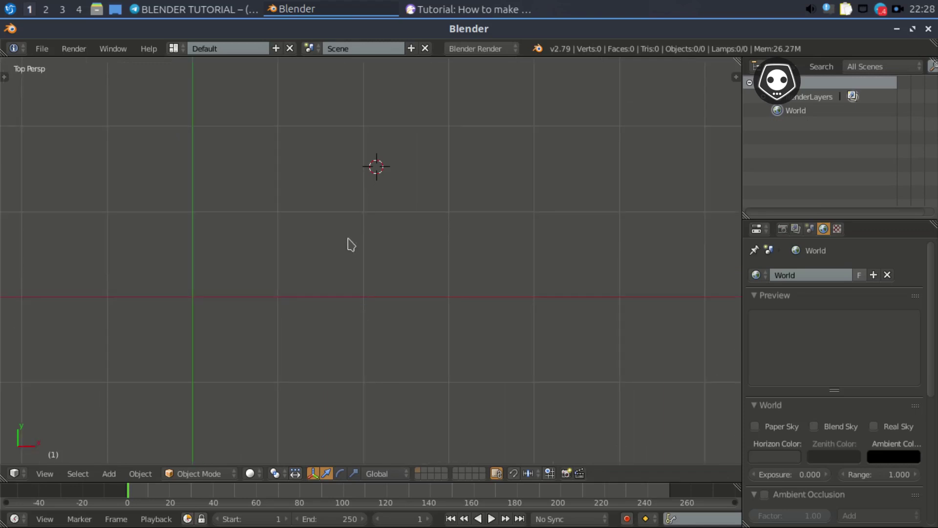
scroll(350, 244, down, 2)
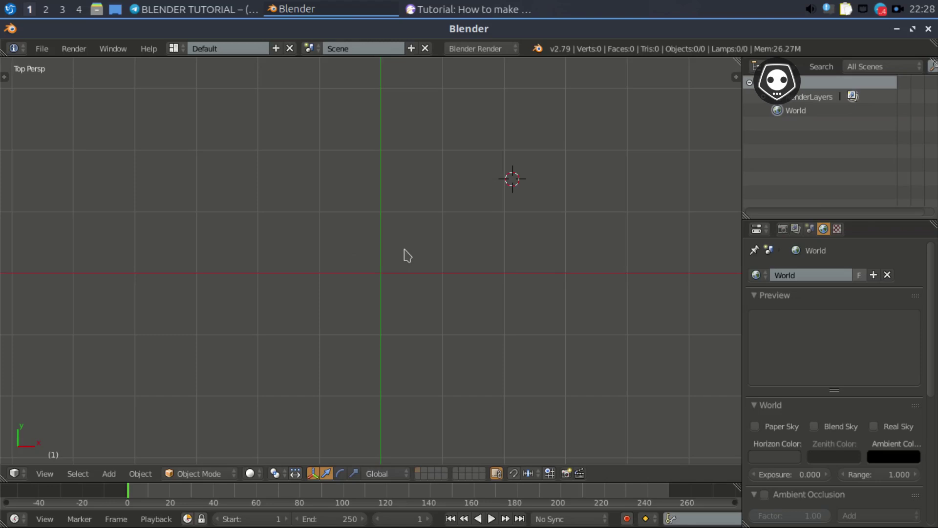
Snap the 3D cursor to the world origin.
key(shift+a)
key(Escape)
key(shift+s)
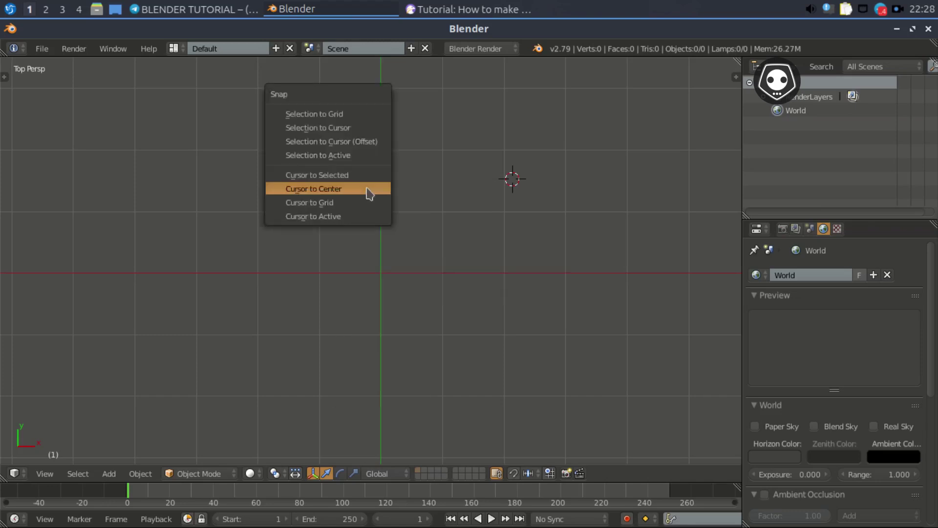
click(369, 194)
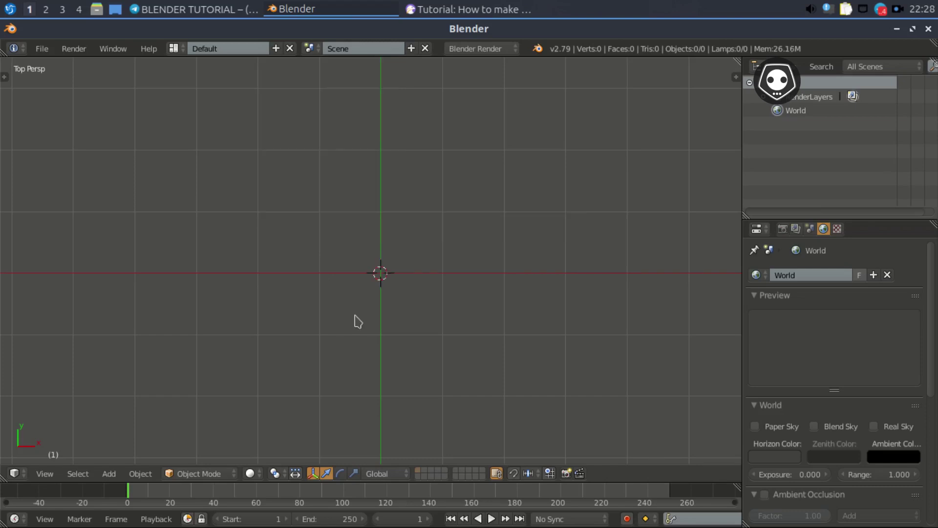
shift+middle_drag(358, 321, 355, 301)
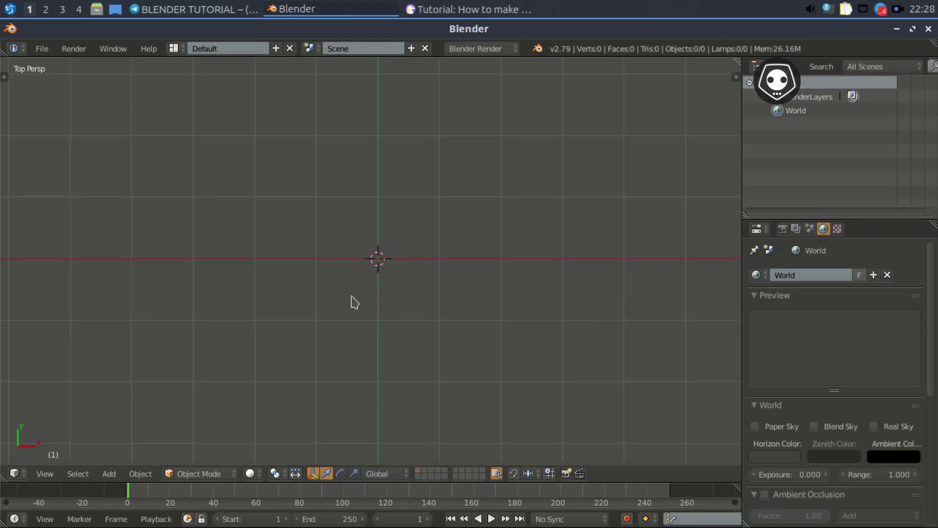
key(shift+s)
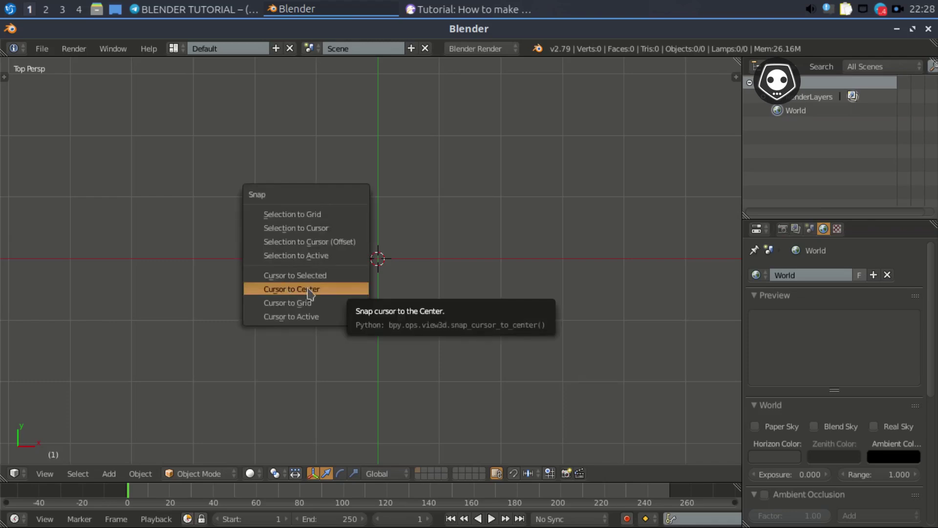
click(308, 288)
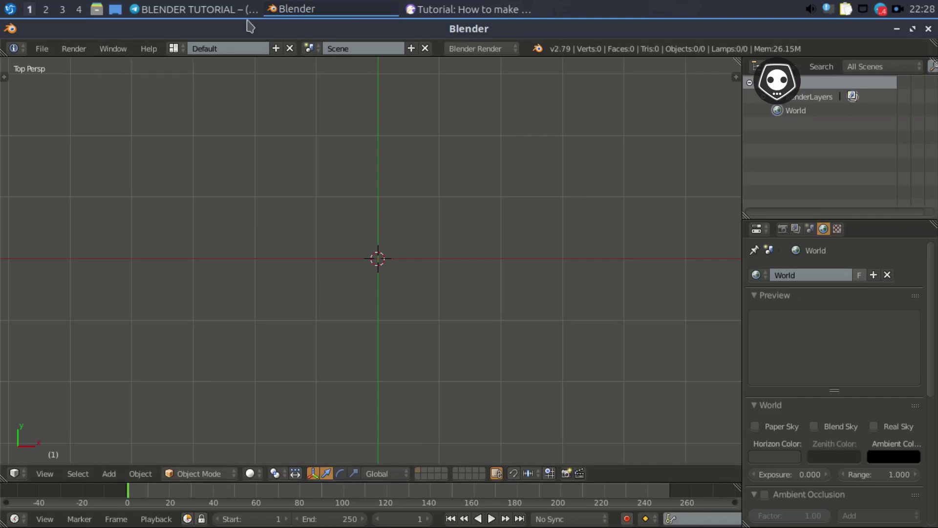
Briefly minimize Blender, check the app launcher, then bring up the Shift+A Add menu.
click(116, 11)
click(10, 10)
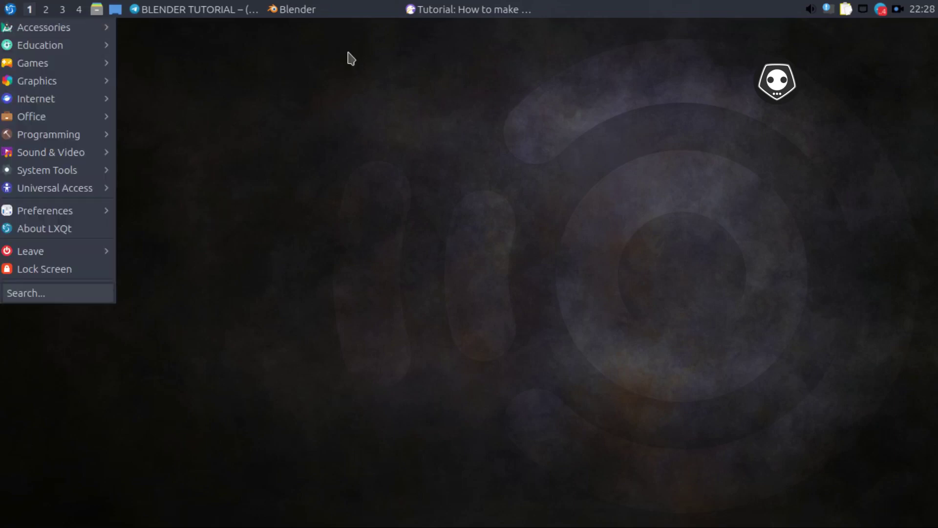
click(356, 10)
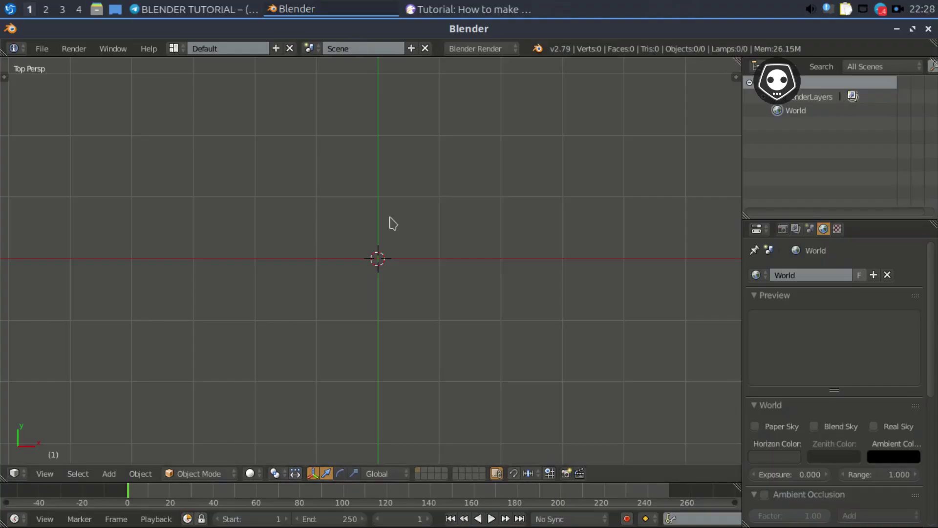
scroll(393, 225, up, 1)
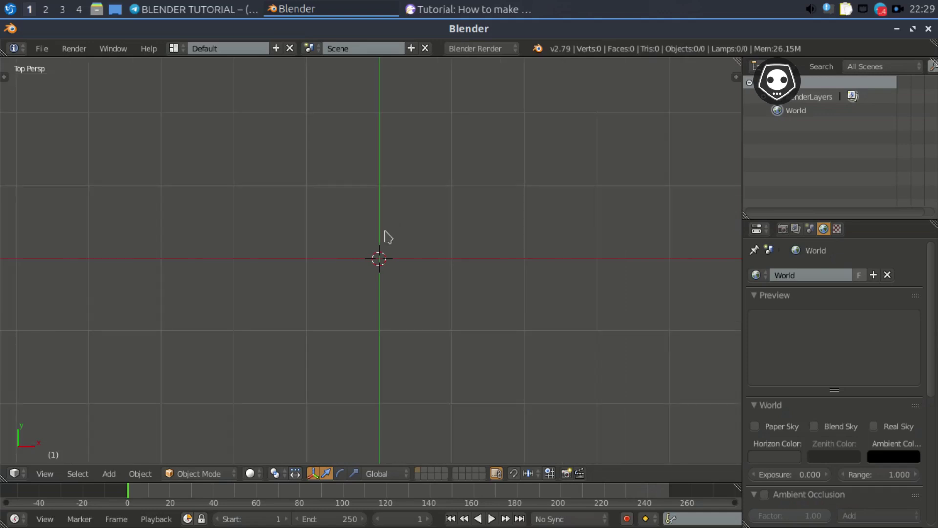
key(shift+a)
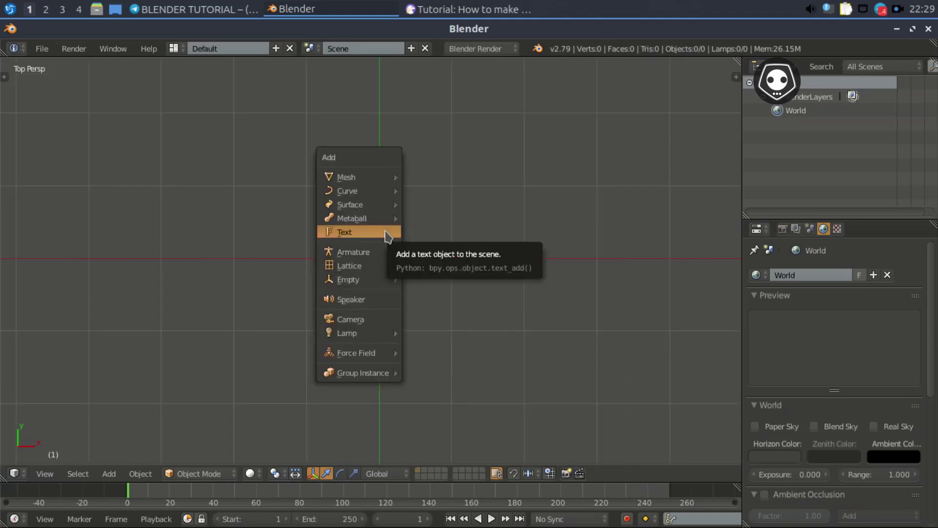
Add a Text object at the world center and browse for its Regular font file.
click(386, 236)
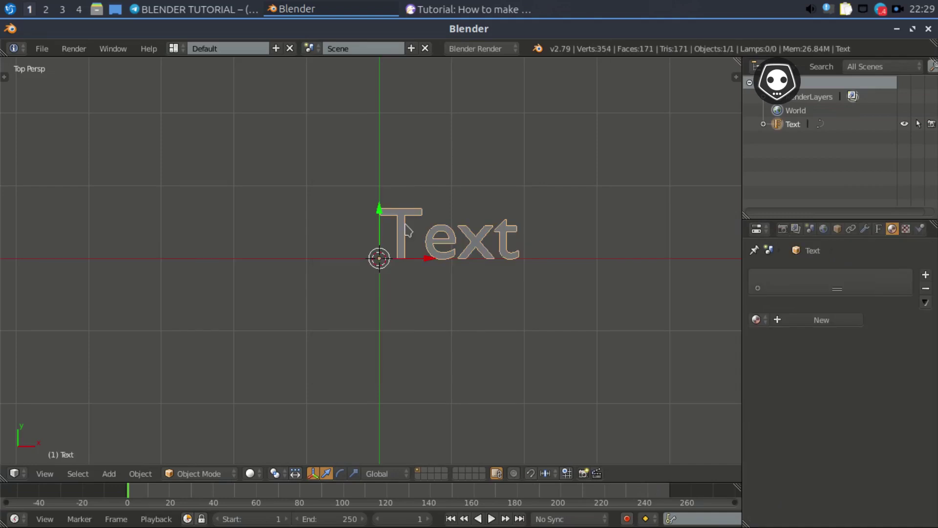
click(878, 228)
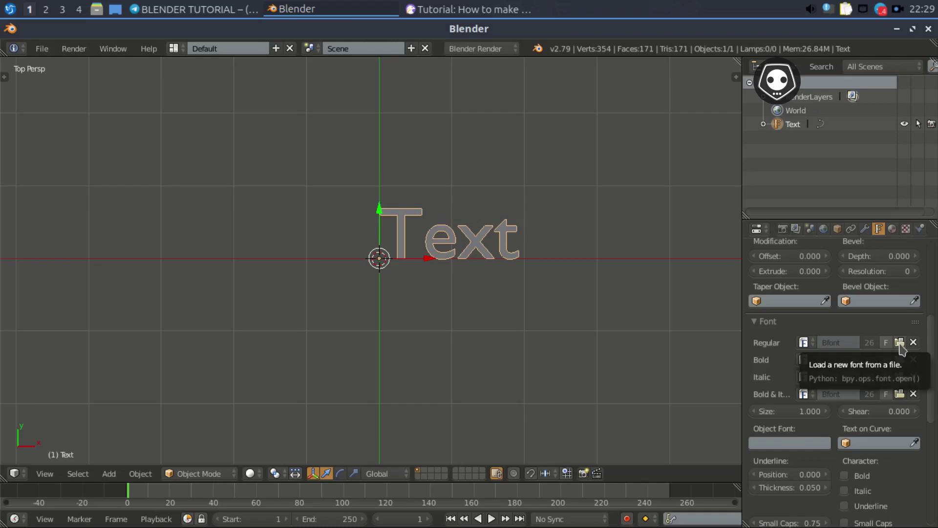
click(900, 342)
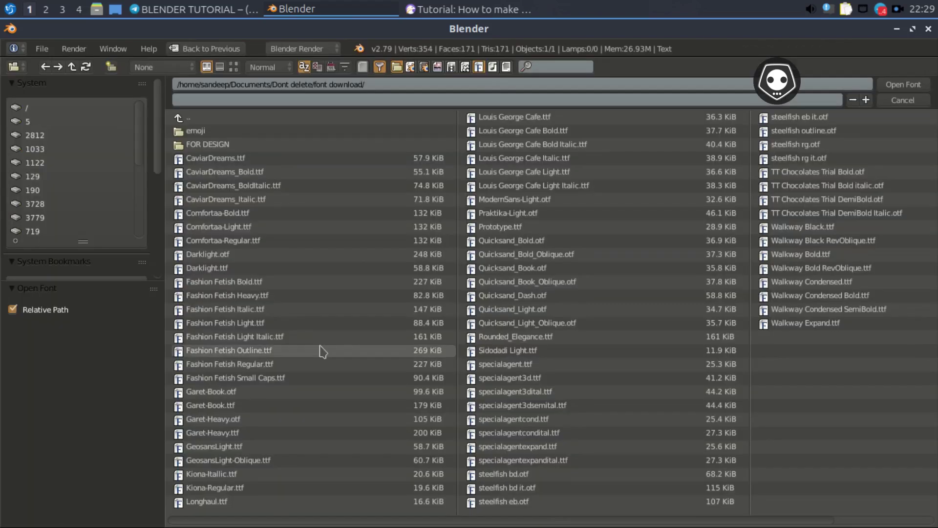
Select smartphone-icons-pro.ttf from the emoji fonts folder, then switch to the Telegram window.
click(185, 131)
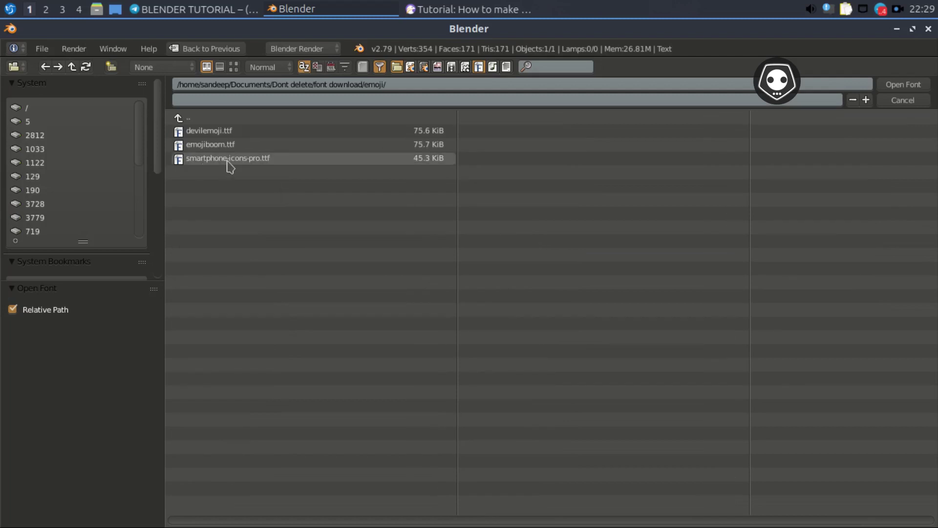
click(250, 161)
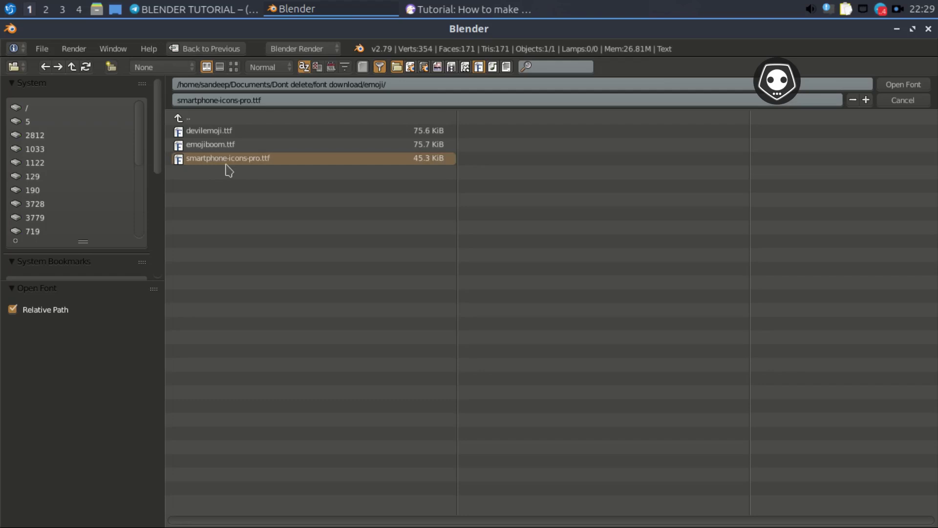
key(alt+Tab)
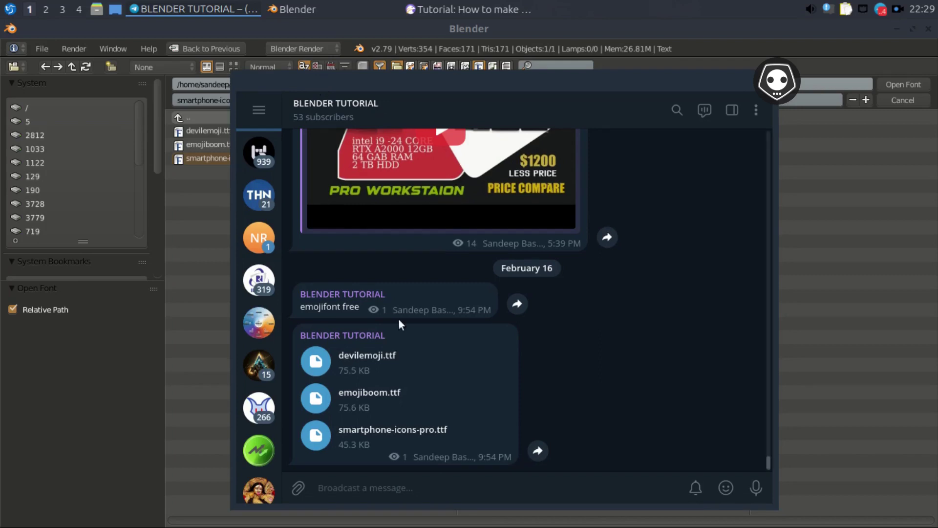
Look over the channel's shared emoji font files in Telegram, then minimize Telegram to return to Blender.
double_click(368, 434)
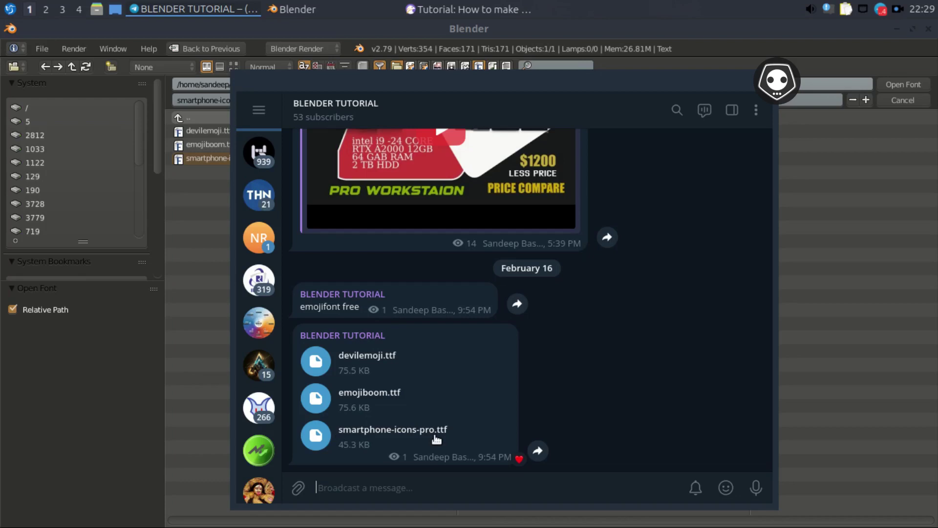
click(172, 13)
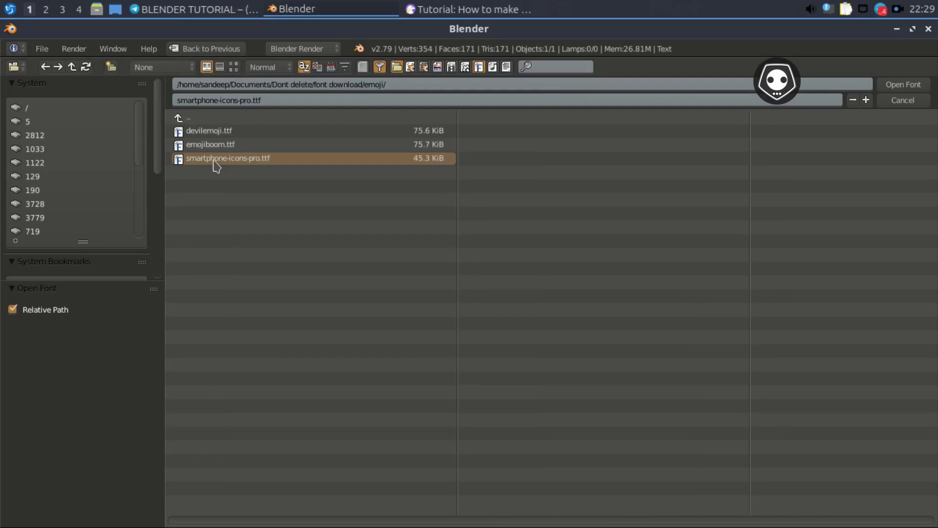
Apply the smartphone-icons-pro.ttf font to the text and clear its existing characters in edit mode.
click(897, 85)
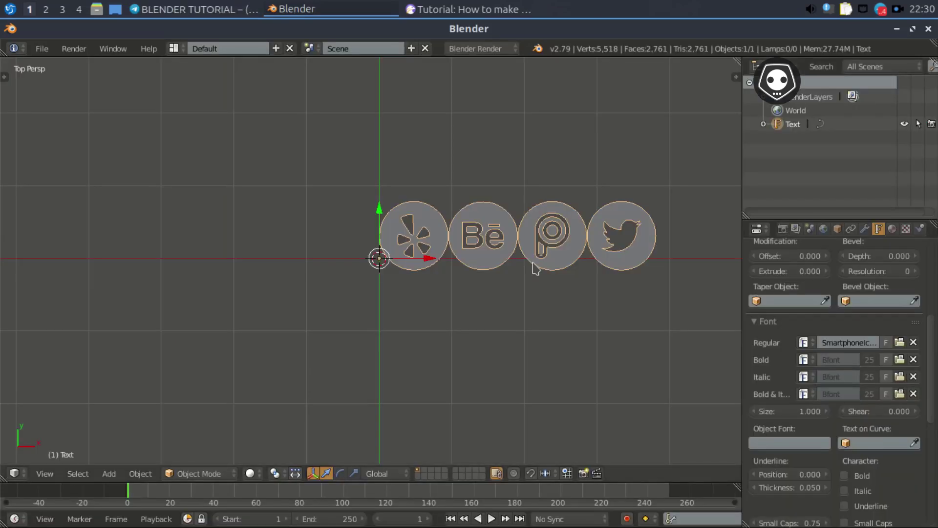
shift+middle_drag(534, 266, 442, 264)
scroll(443, 264, up, 2)
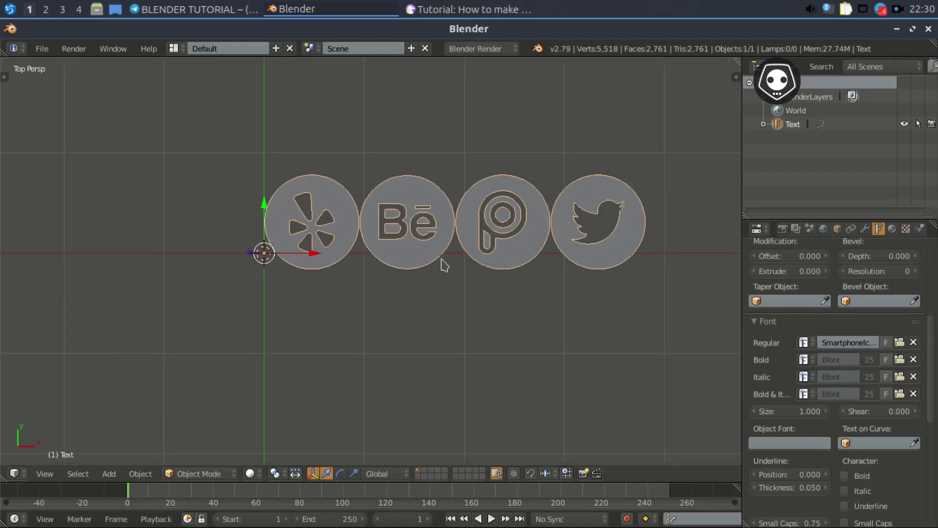
key(Tab)
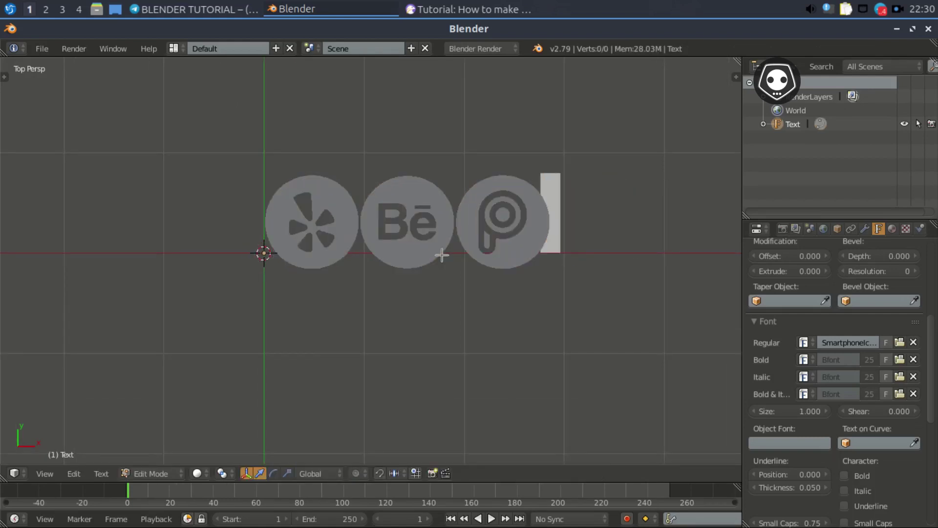
key(BackSpace)
key(BackSpace)
key(BackSpace)
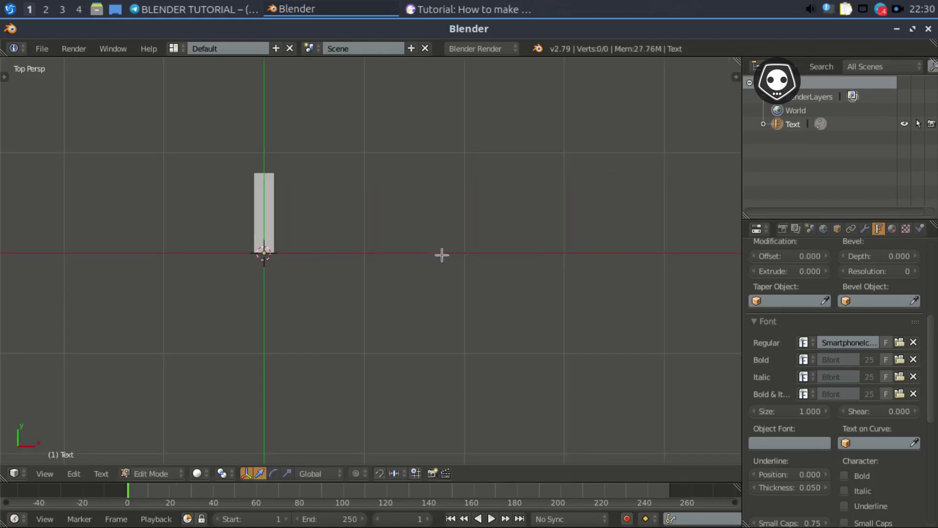
Preview the Facebook, Twitter, Blogger, Digg and Apple glyphs, deleting each one.
text(f)
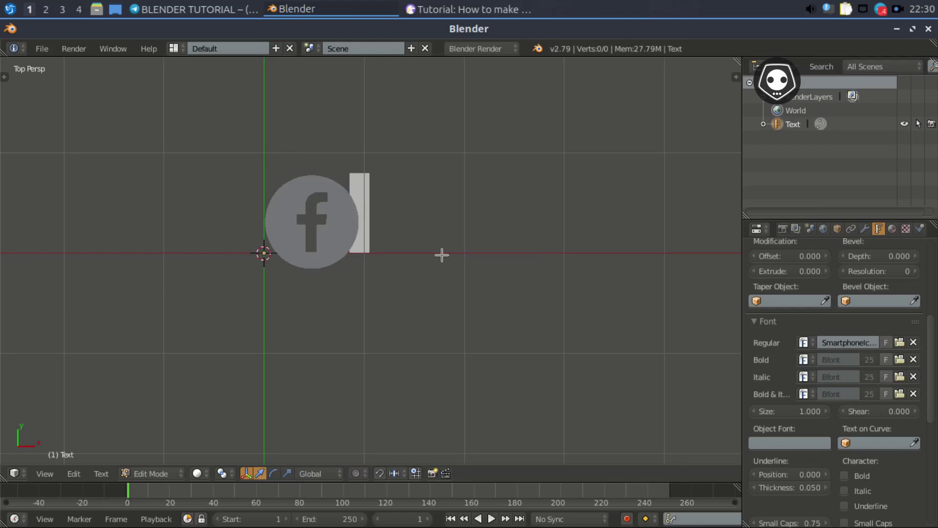
key(BackSpace)
text(t)
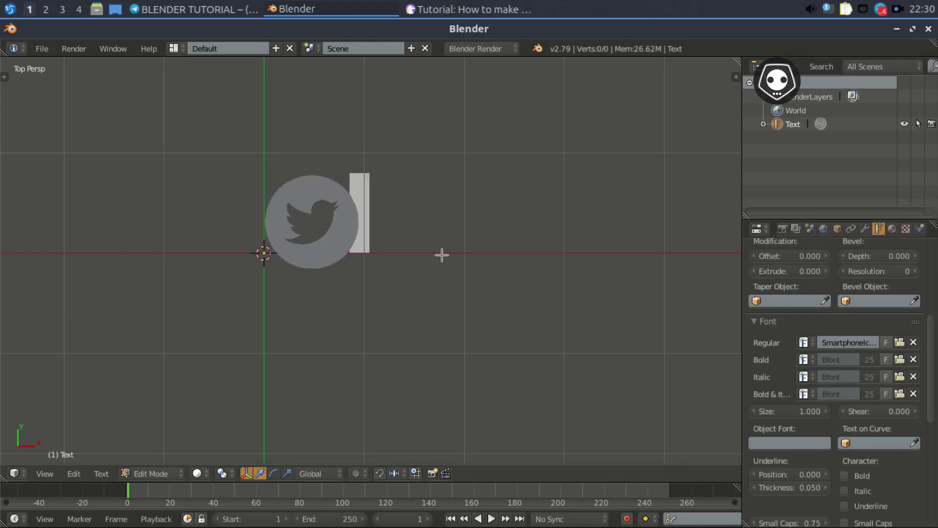
key(BackSpace)
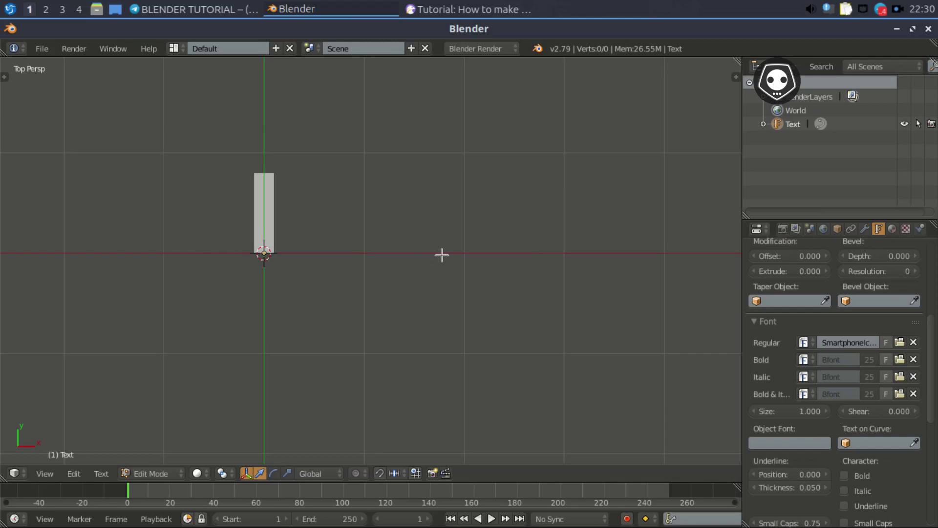
text(b)
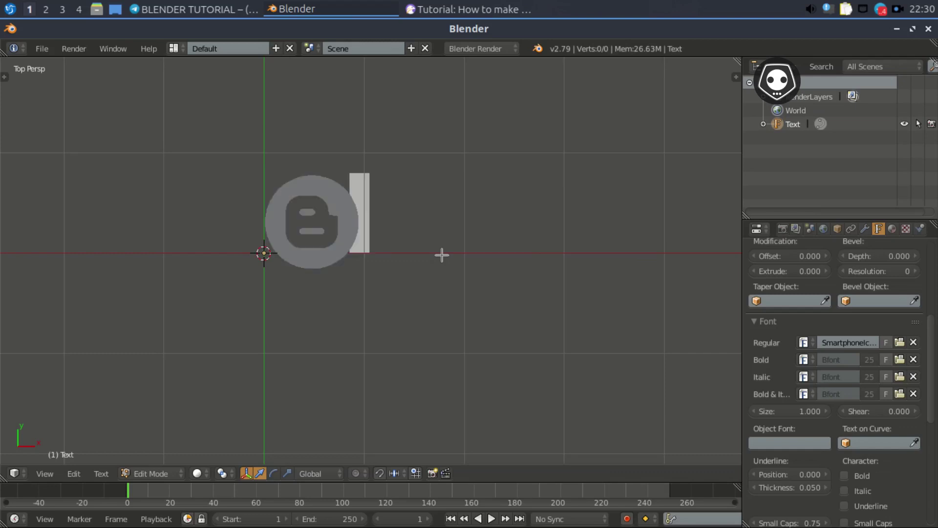
key(BackSpace)
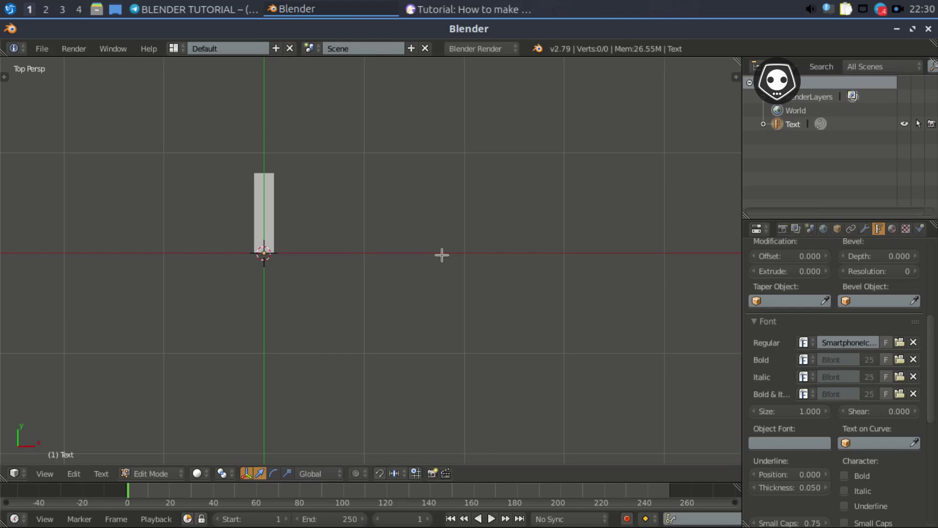
text(d)
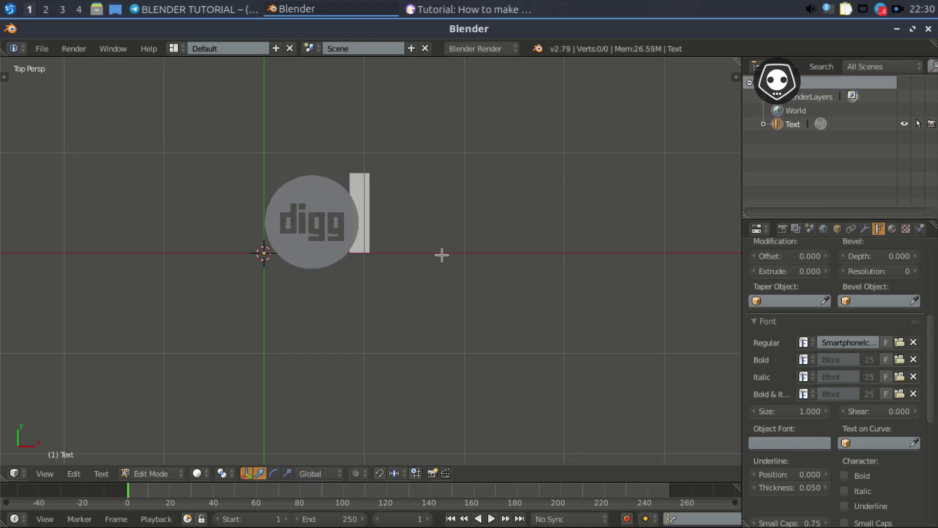
key(BackSpace)
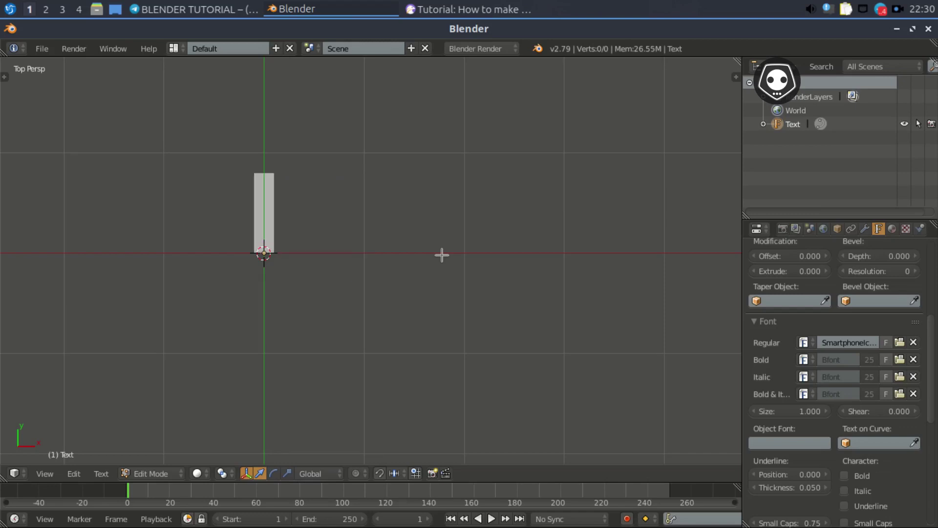
text(a)
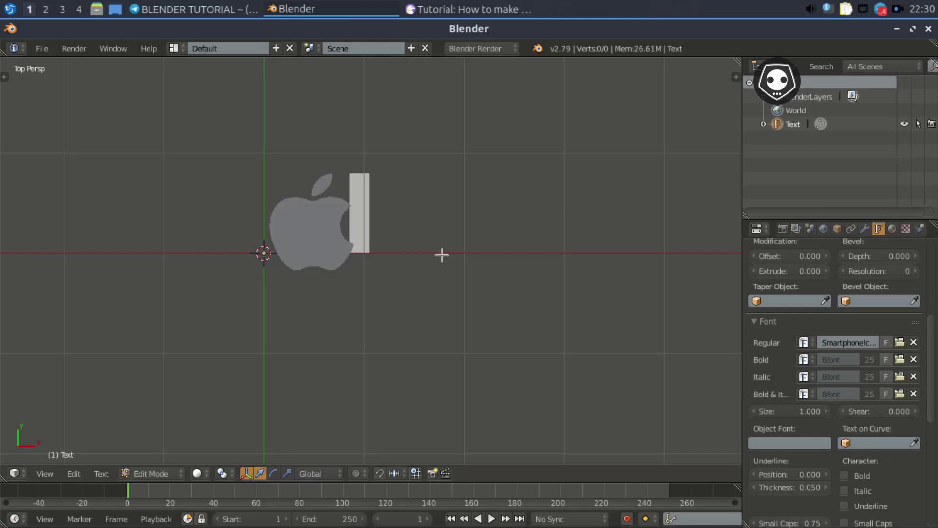
key(BackSpace)
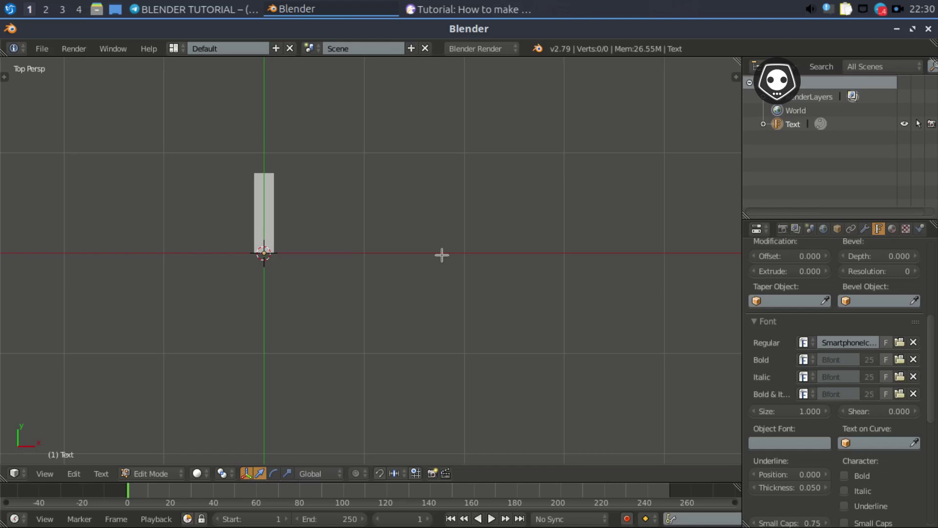
Type 'AbidB' and 'g' to try more icons, then delete everything after the Android glyph.
text(A)
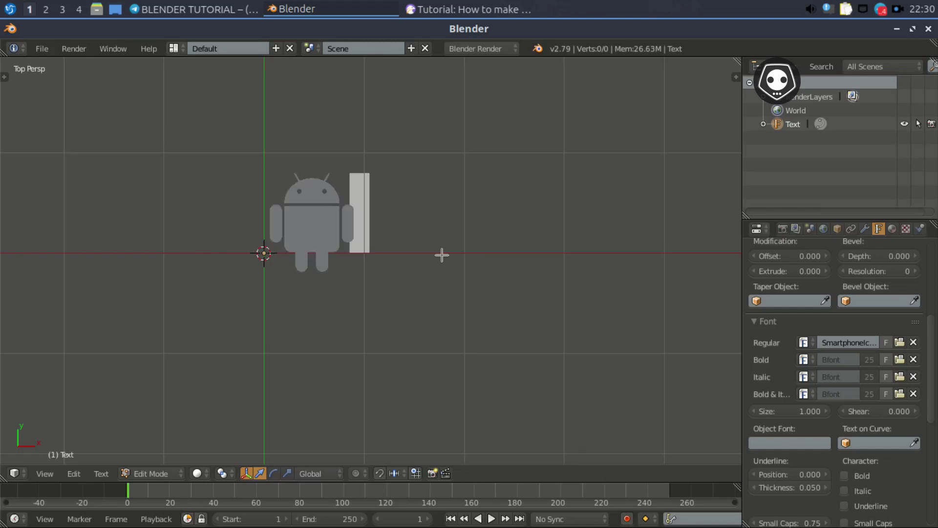
text(bi)
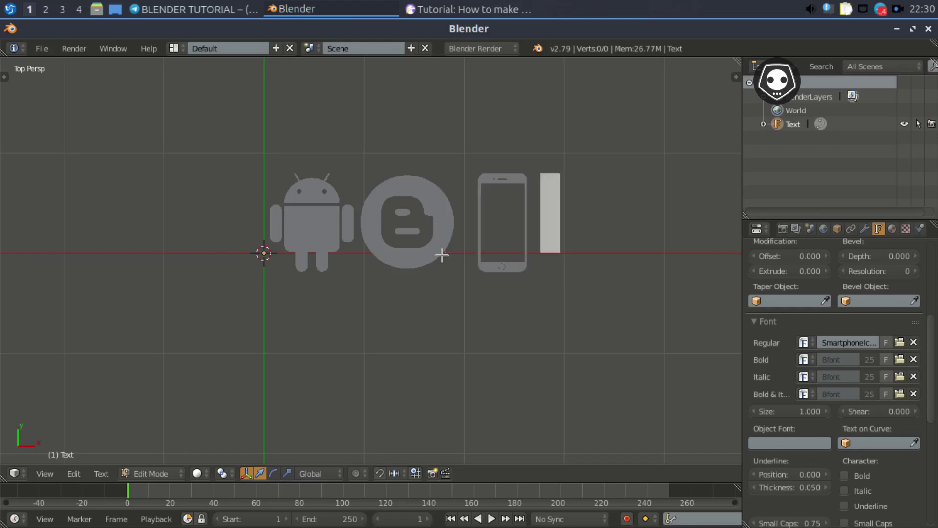
text(dB)
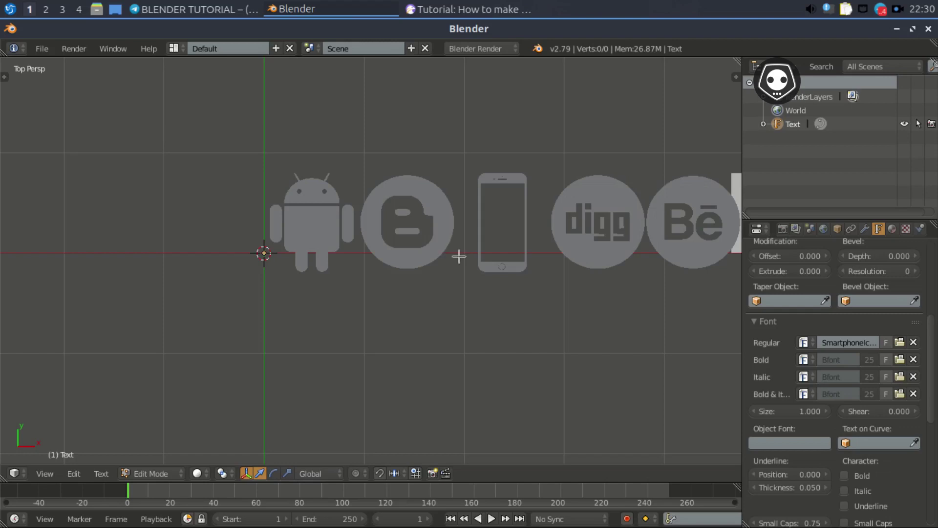
scroll(459, 256, down, 3)
text(g)
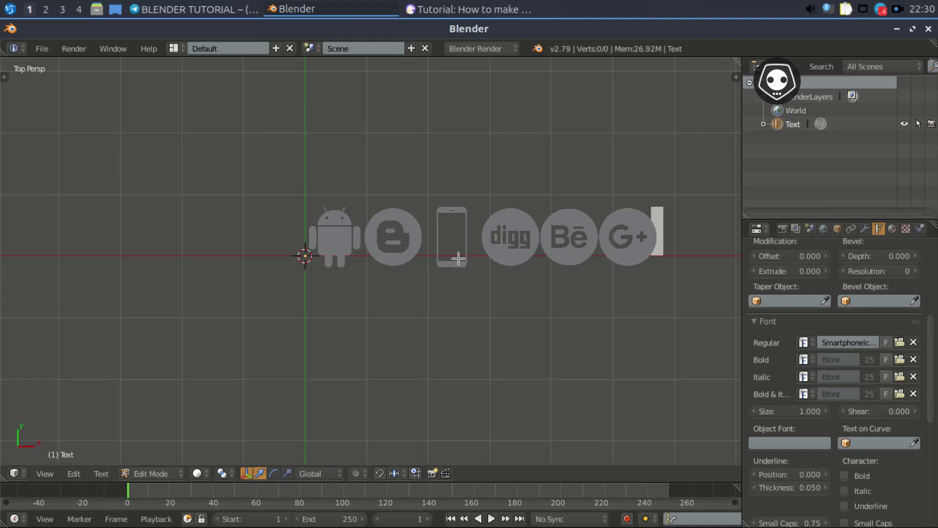
scroll(458, 258, up, 1)
key(BackSpace)
key(BackSpace)
key(BackSpace)
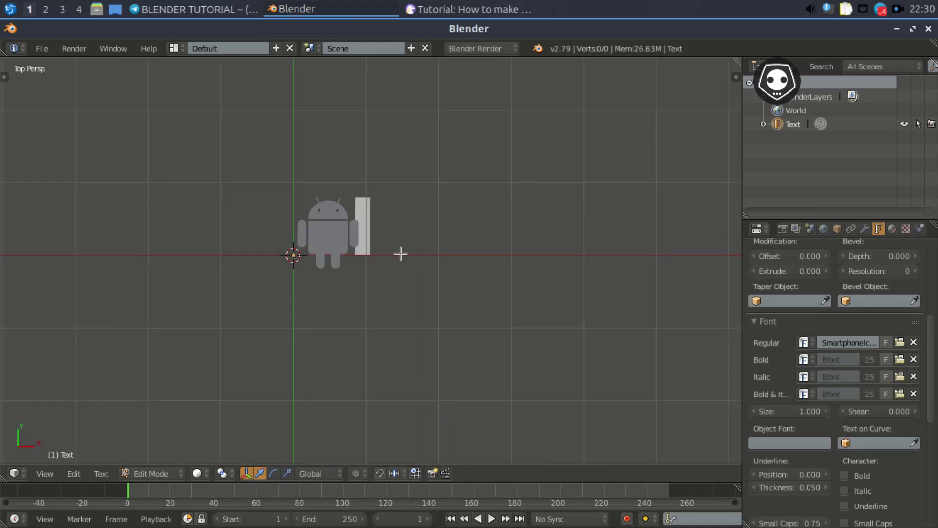
Append Wi-Fi (w) and WhatsApp (W) glyphs after the Android icon.
scroll(400, 254, up, 4)
middle_drag(293, 235, 235, 270)
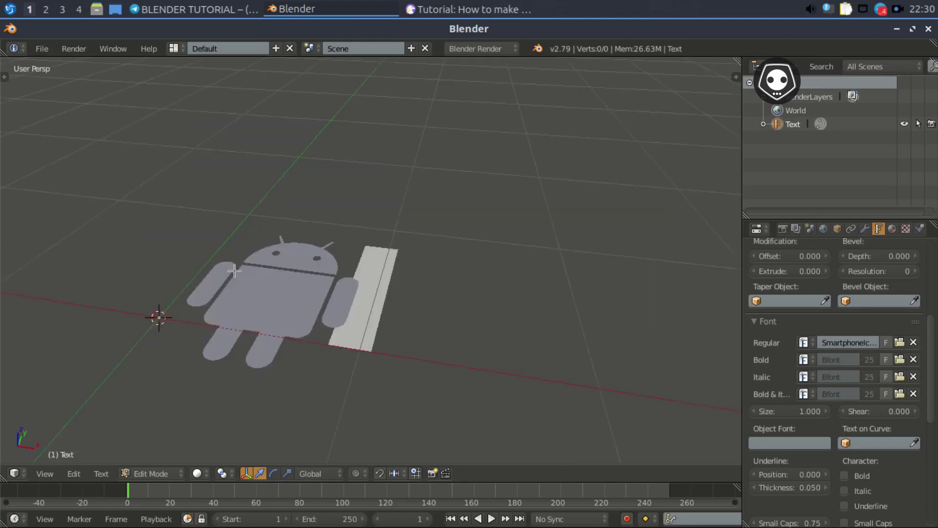
scroll(218, 388, up, 4)
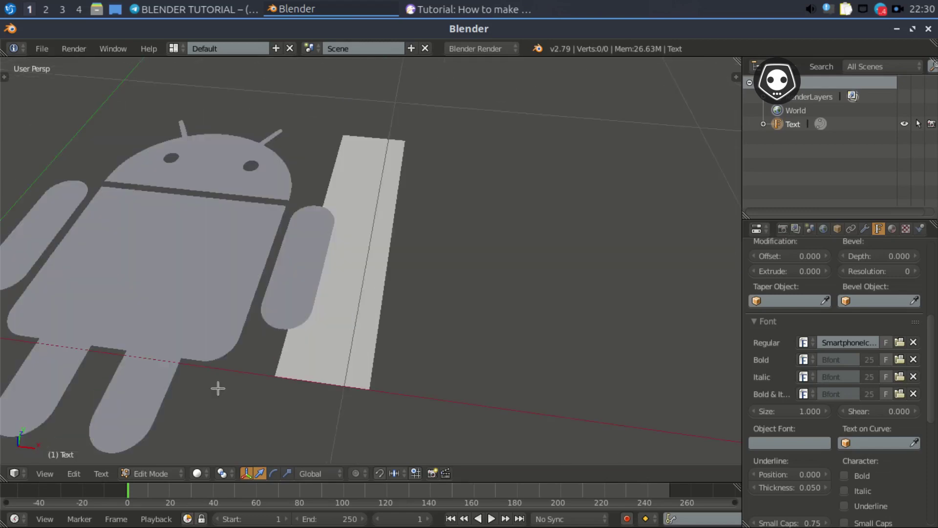
mouse_move(218, 388)
shift+middle_down()
mouse_move(380, 424)
mouse_move(389, 405)
shift+middle_up()
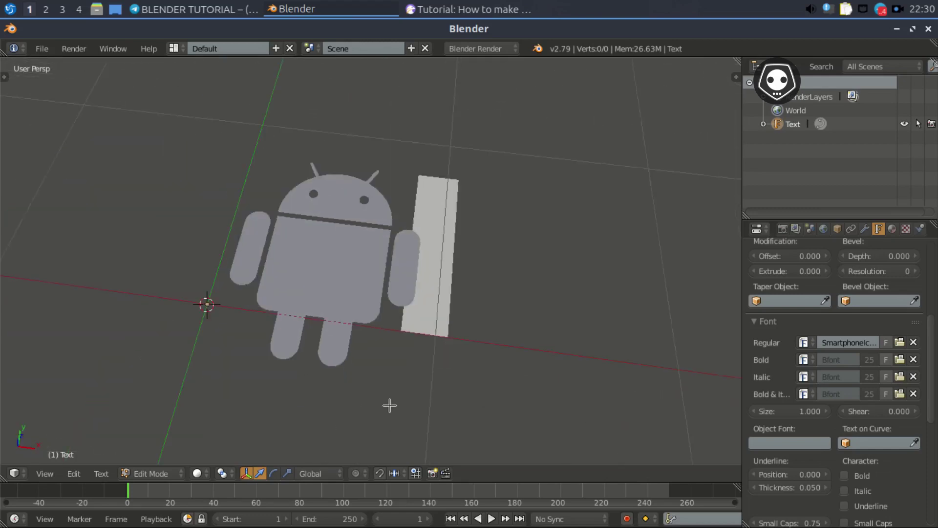
text(w)
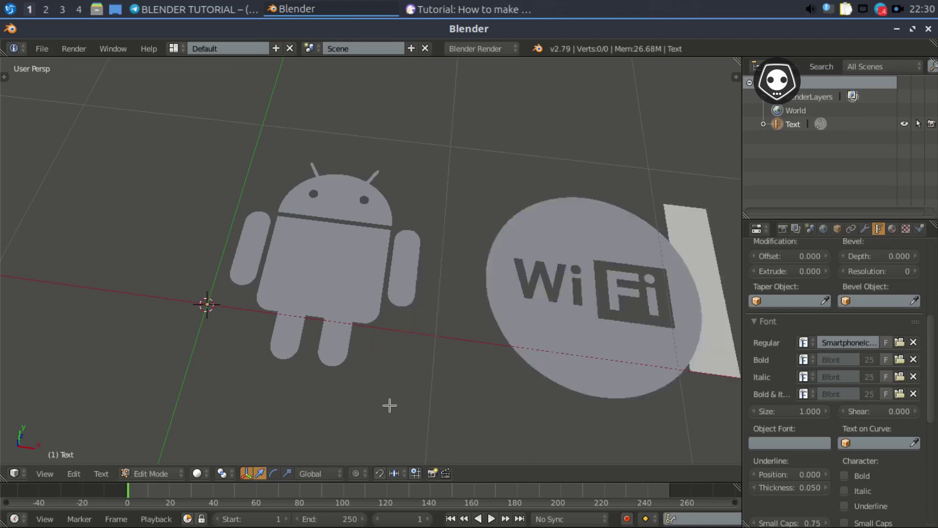
scroll(477, 357, down, 3)
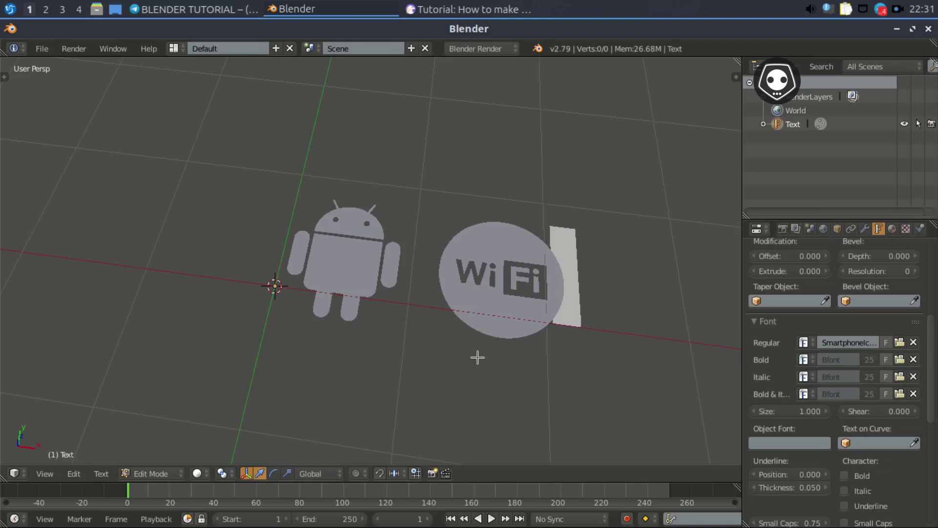
text(W)
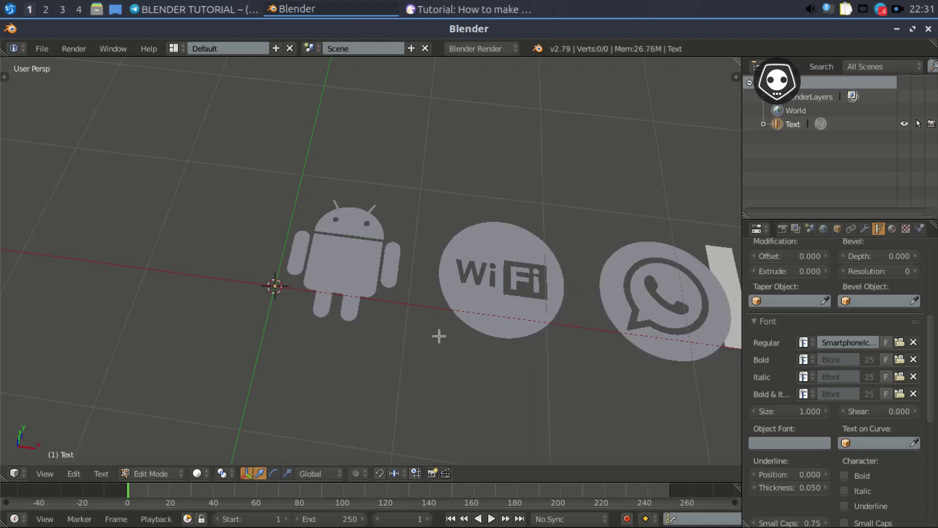
Try RSS, Tumblr, smartphone and Snapchat glyphs after WhatsApp, deleting each one.
scroll(439, 335, down, 3)
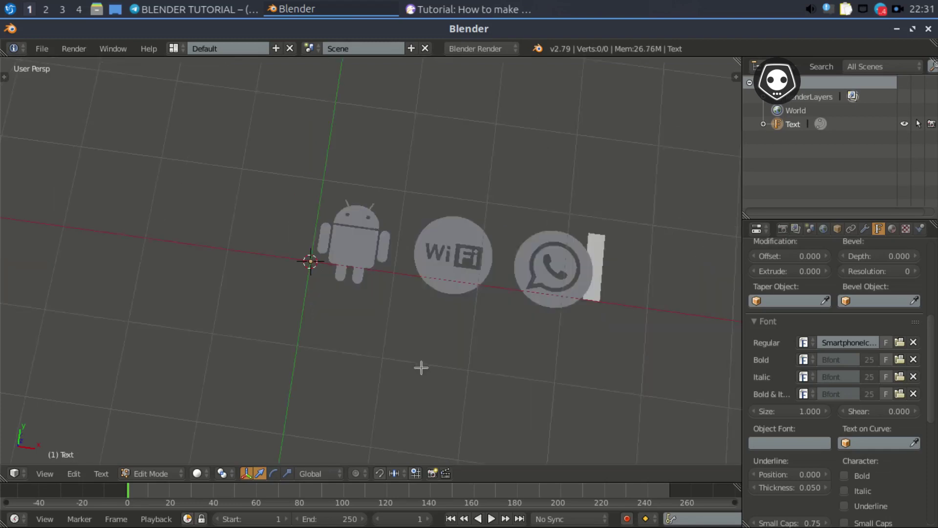
text(R)
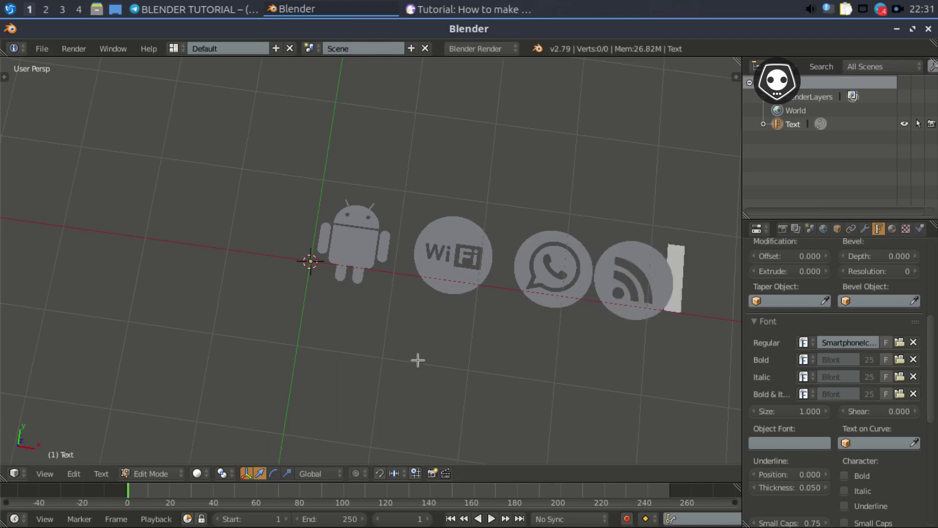
key(BackSpace)
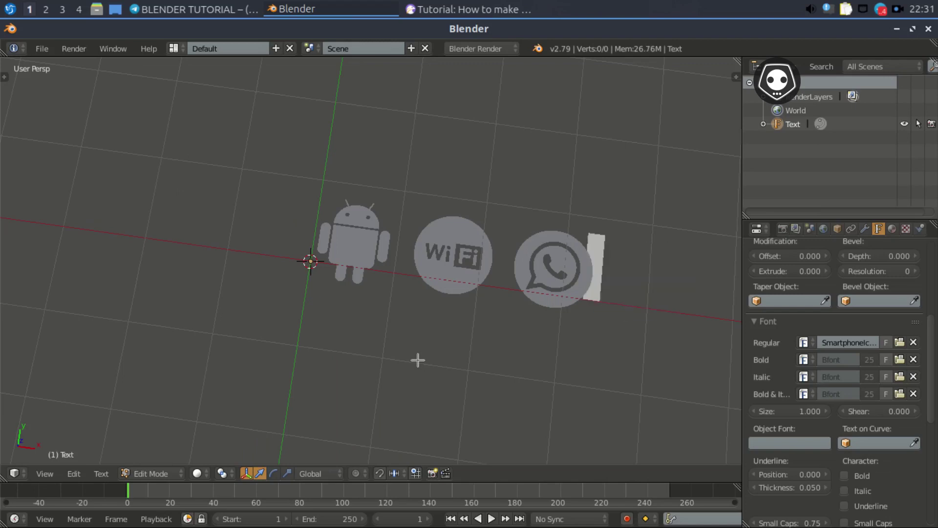
text(T)
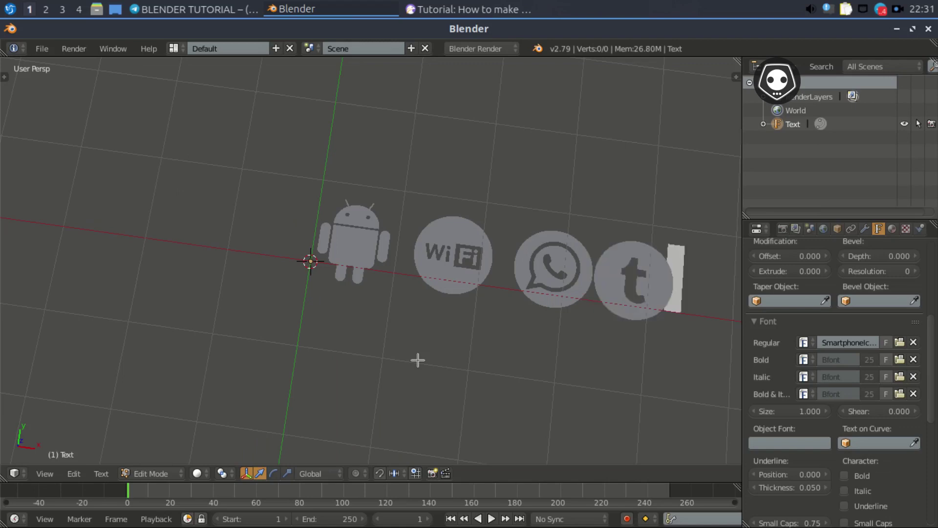
key(BackSpace)
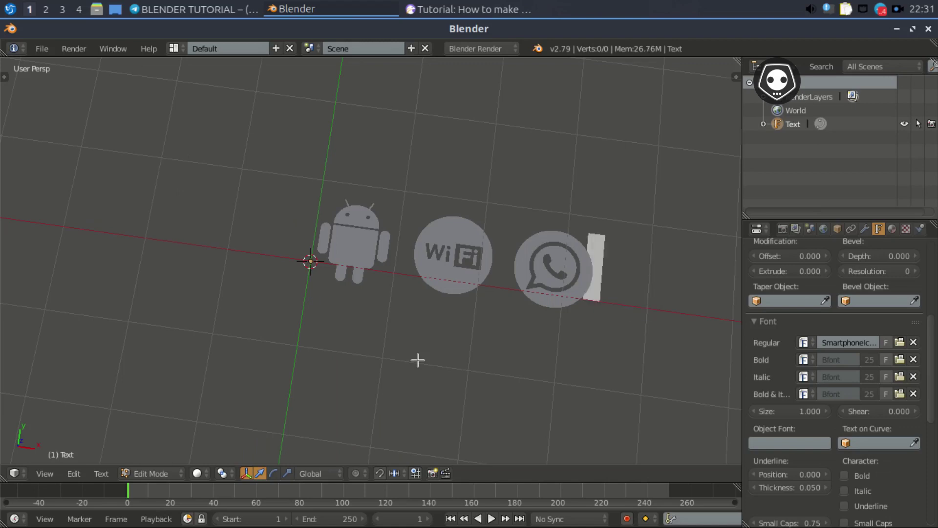
text(p)
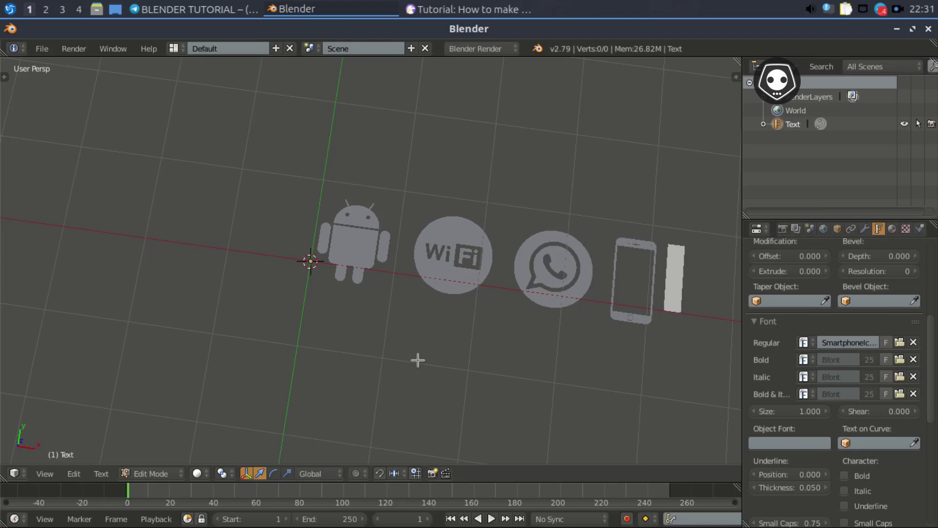
key(BackSpace)
text(s)
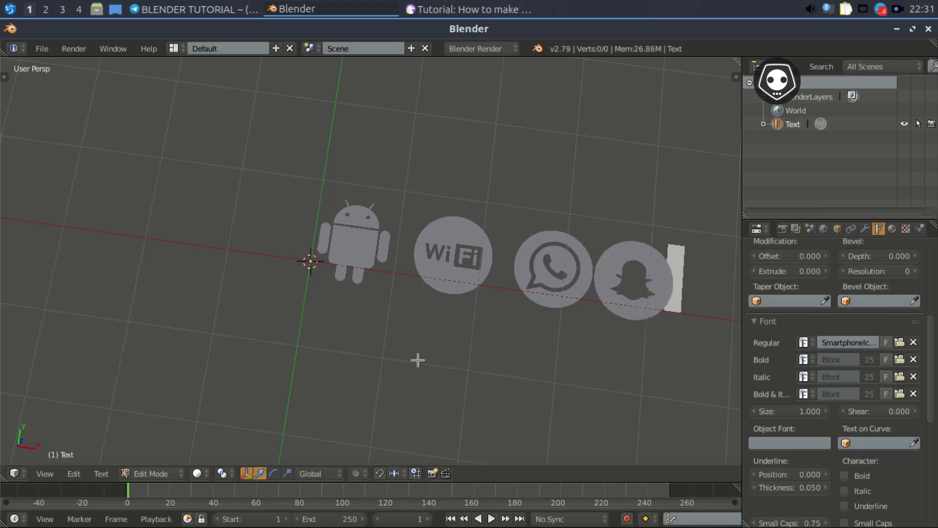
key(BackSpace)
Try Blogger, LinkedIn and Messenger glyphs, then settle on Twitter (t) after WhatsApp.
text(b)
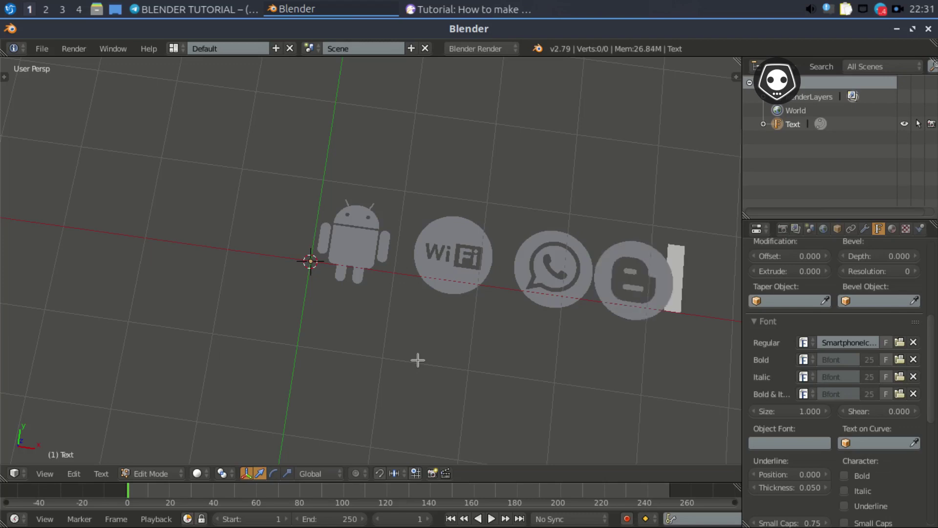
key(BackSpace)
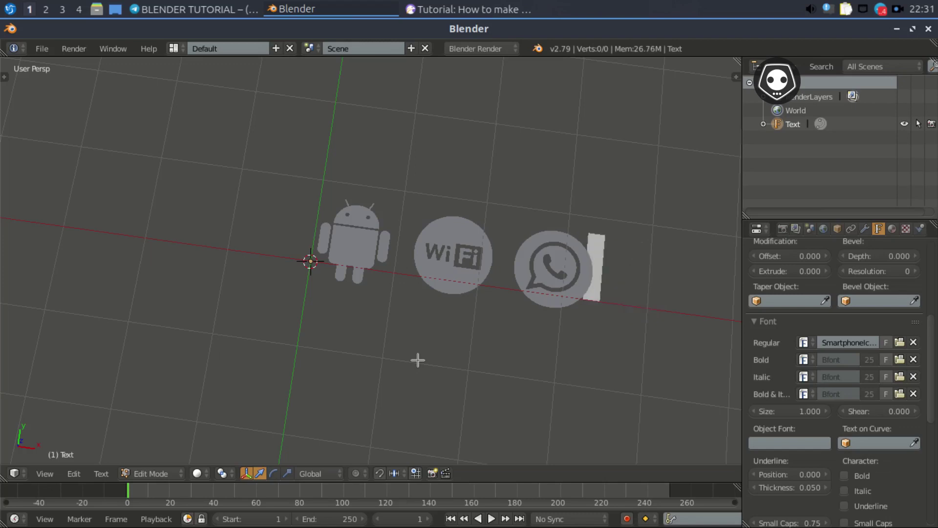
text(l)
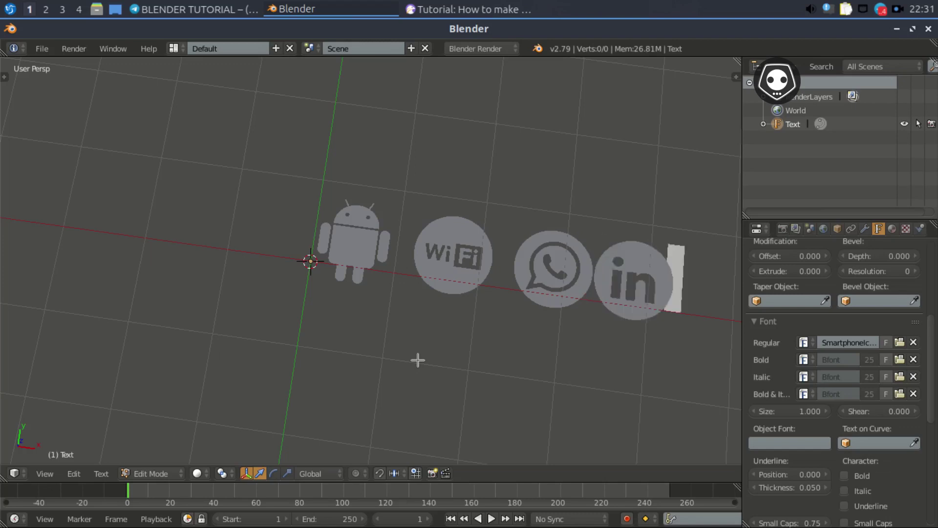
key(BackSpace)
text(m)
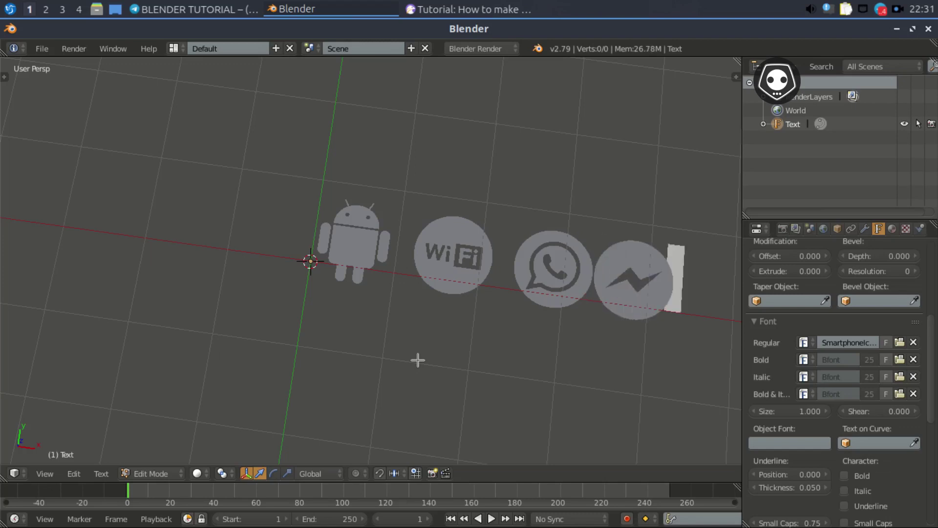
key(BackSpace)
text(l)
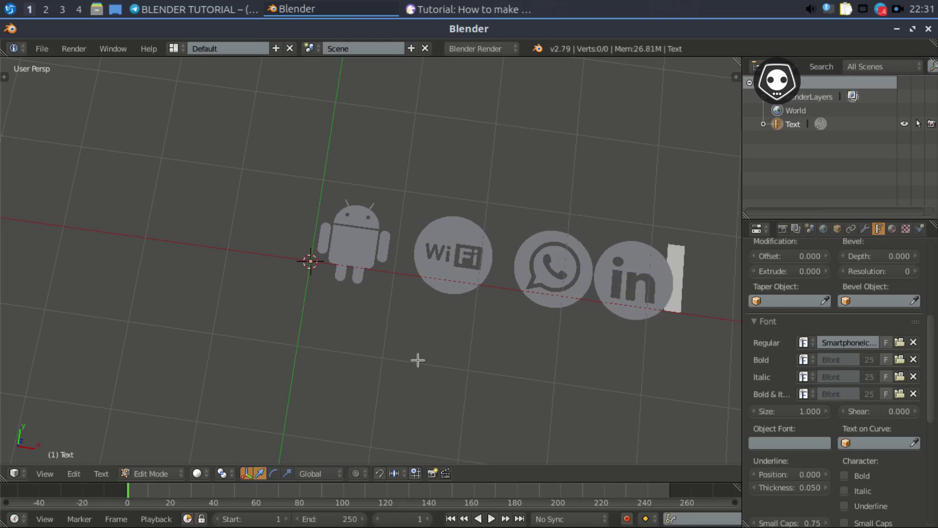
key(BackSpace)
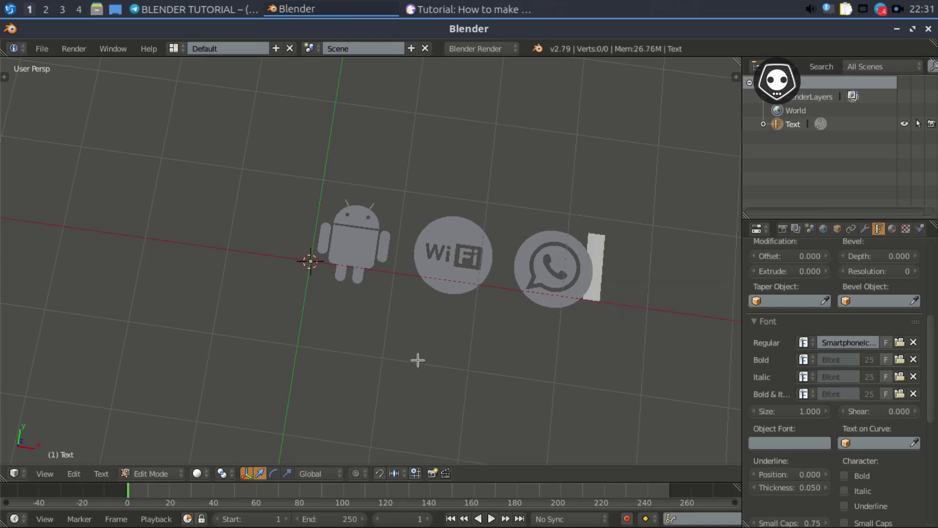
text(t)
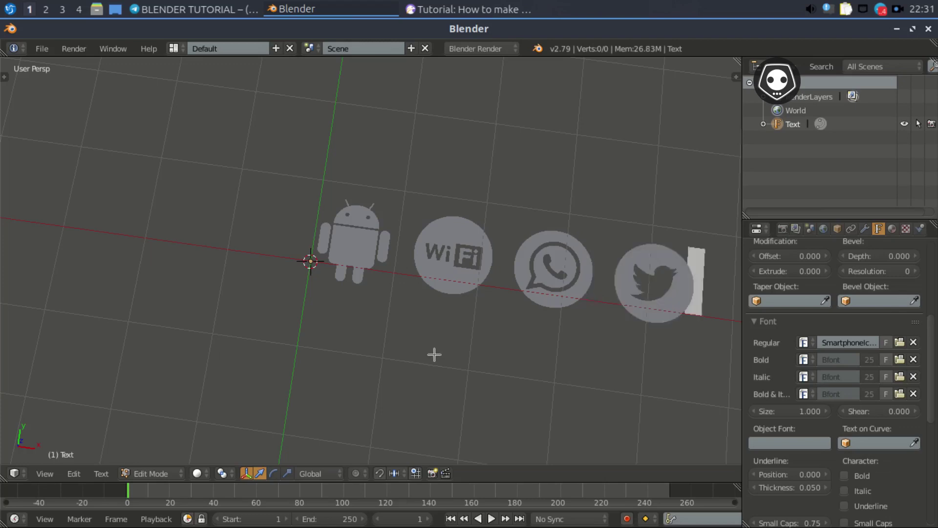
key(Left)
key(Left)
key(Left)
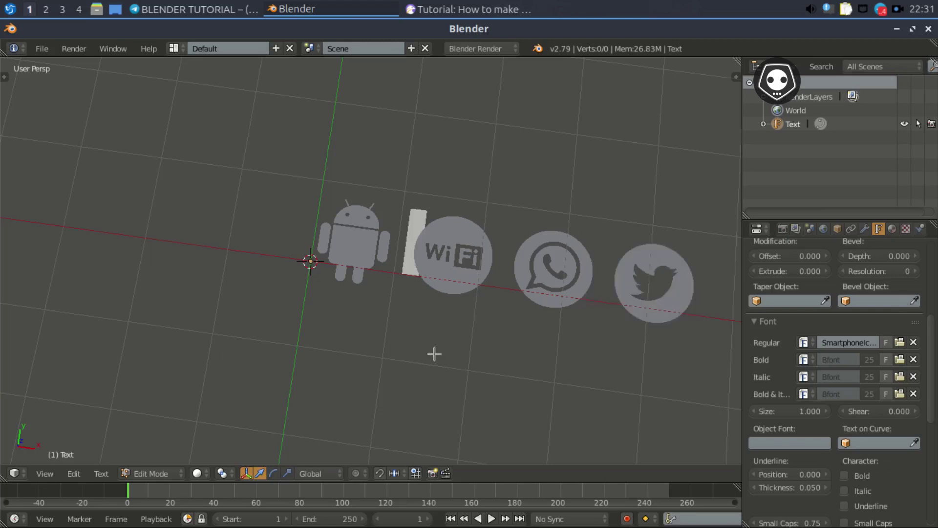
Delete the Android and Wi-Fi glyphs and add a YouTube glyph (y) before WhatsApp.
shift+middle_drag(434, 353, 203, 281)
key(BackSpace)
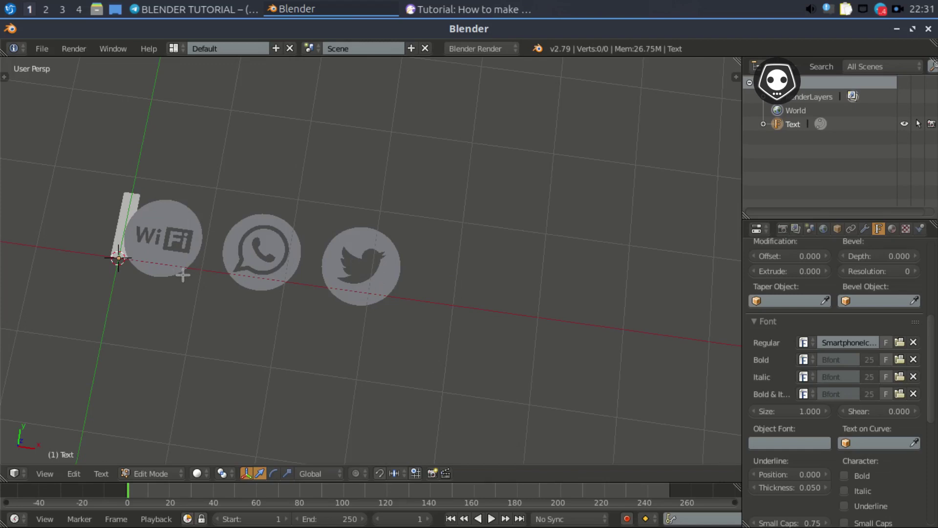
key(Delete)
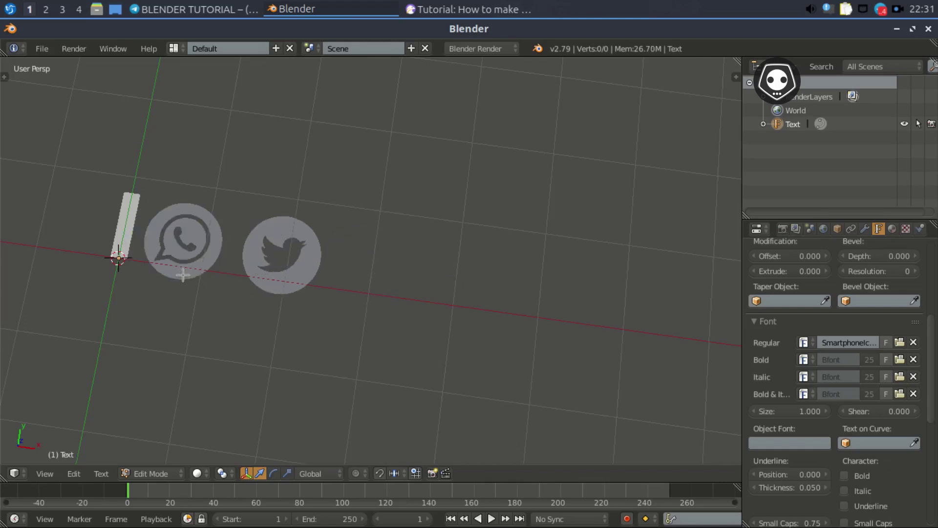
text(y)
Recentre the view on the YouTube and WhatsApp icons and start adjusting Extrude.
shift+middle_drag(183, 275, 307, 286)
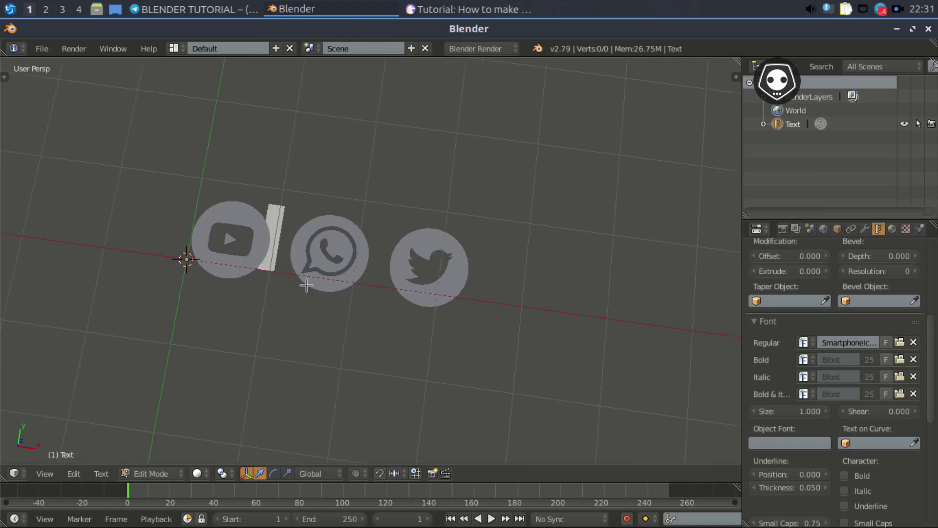
scroll(306, 286, up, 5)
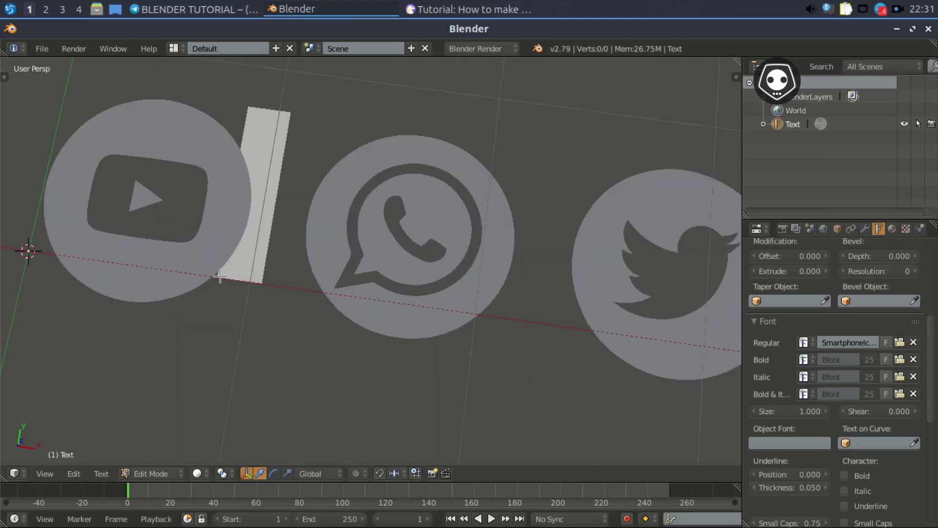
shift+middle_drag(219, 276, 324, 304)
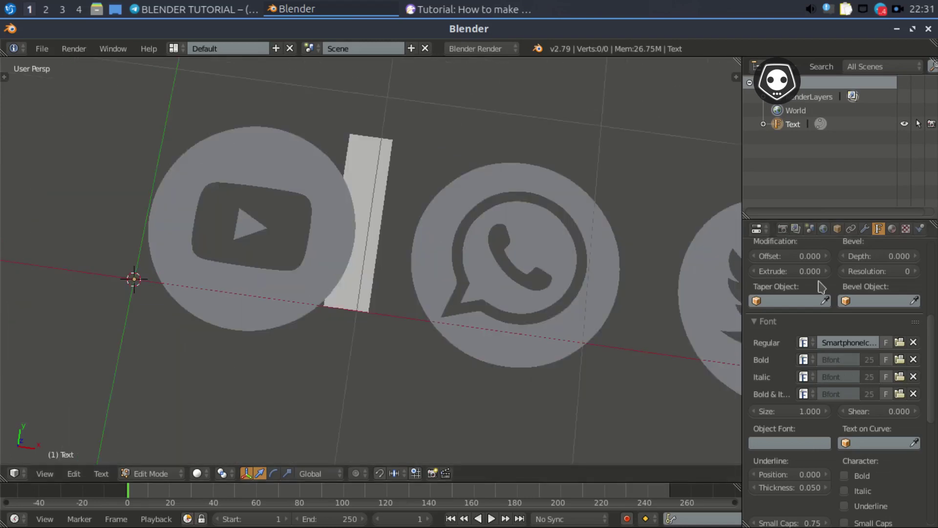
drag(811, 271, 814, 271)
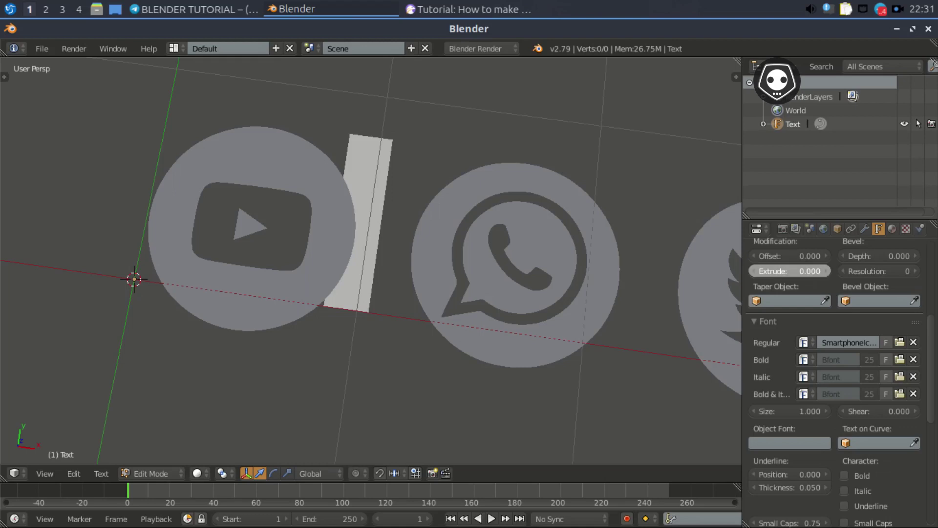
Set the text's Extrude to 0.040, correcting an initial 0.004 entry.
text(.00)
text(4)
key(Return)
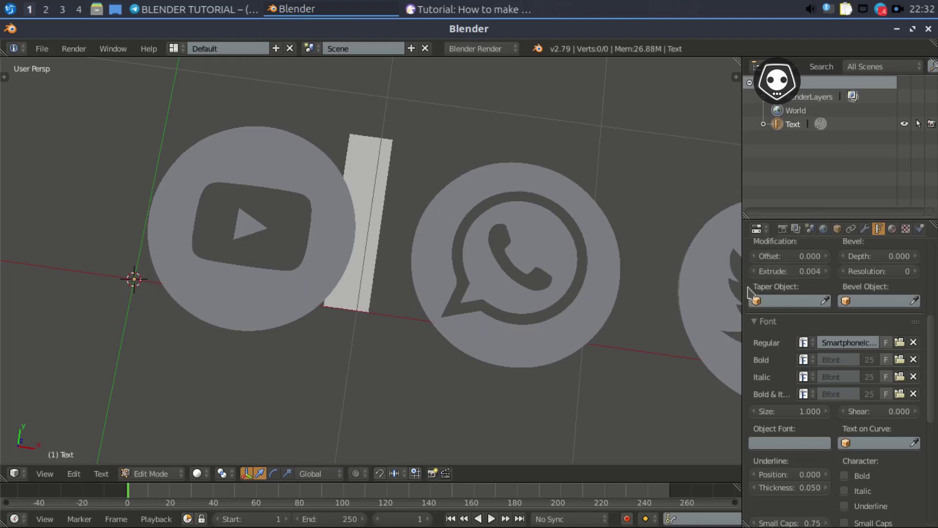
click(800, 273)
key(BackSpace)
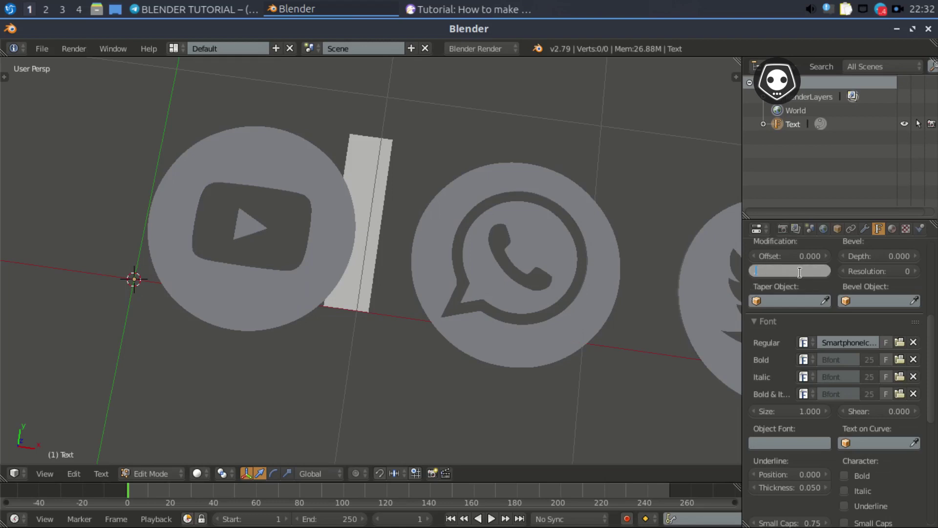
text(.04)
key(Return)
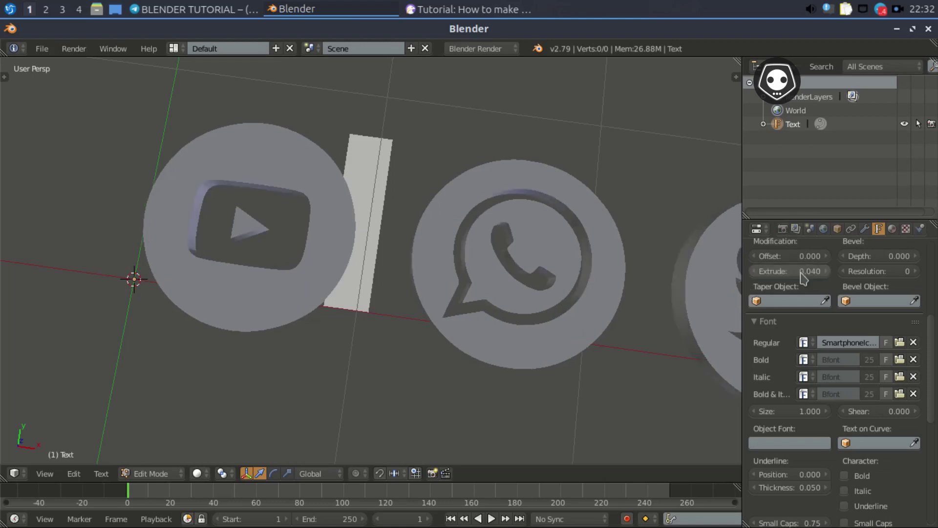
mouse_move(274, 254)
middle_down()
mouse_move(267, 282)
mouse_move(317, 234)
mouse_move(318, 256)
middle_up()
scroll(314, 250, down, 2)
scroll(314, 250, down, 2)
Leave text editing, then put the text object back into Edit Mode from the mode menu.
key(Tab)
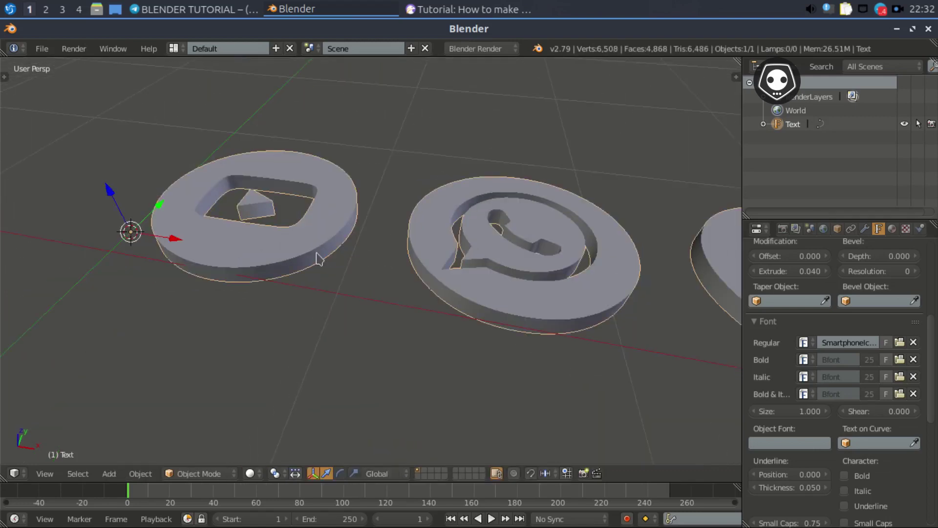
click(210, 473)
click(188, 440)
Return the text object to Object Mode and orbit to reveal the Twitter coin.
click(165, 473)
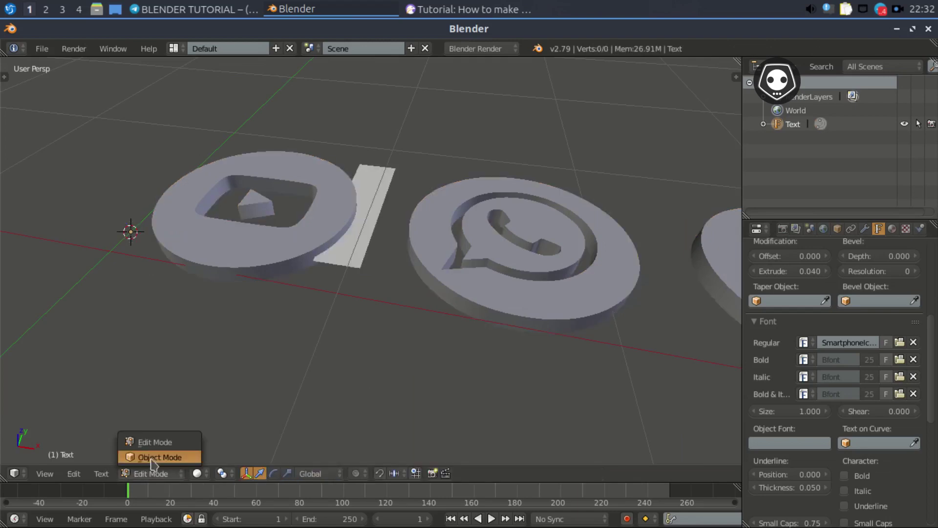
click(163, 513)
mouse_move(271, 376)
middle_down()
mouse_move(272, 398)
mouse_move(211, 359)
mouse_move(168, 404)
middle_up()
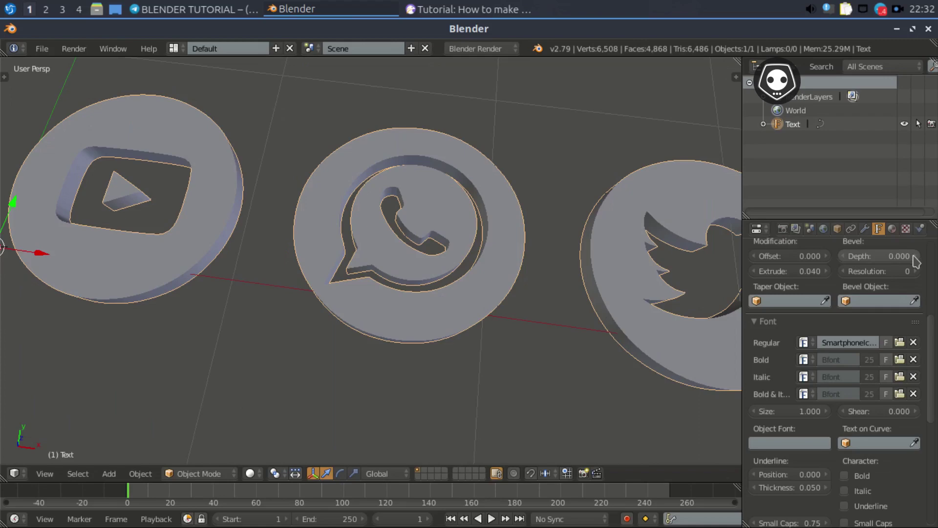
Bevel the coin edges, raising Bevel Depth from 0.006 to 0.008.
drag(911, 259, 920, 259)
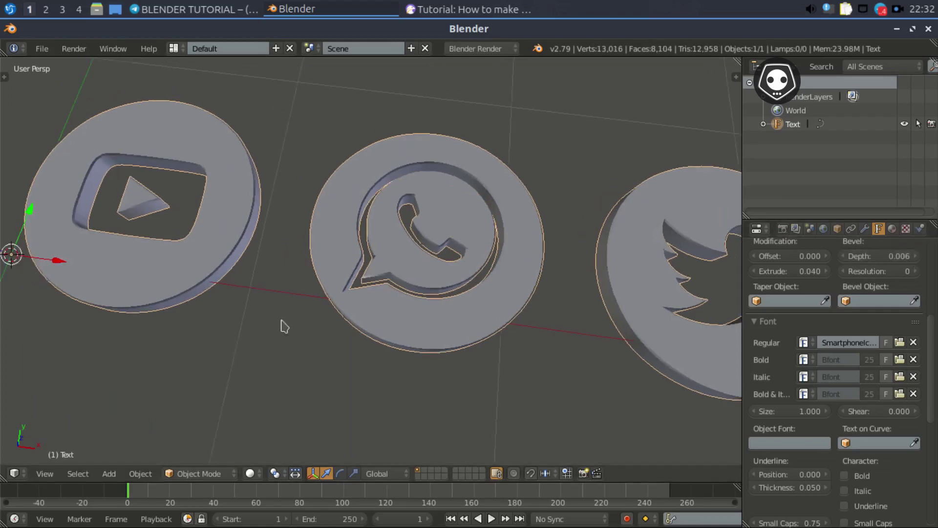
scroll(283, 324, up, 2)
scroll(291, 394, up, 2)
scroll(270, 397, up, 2)
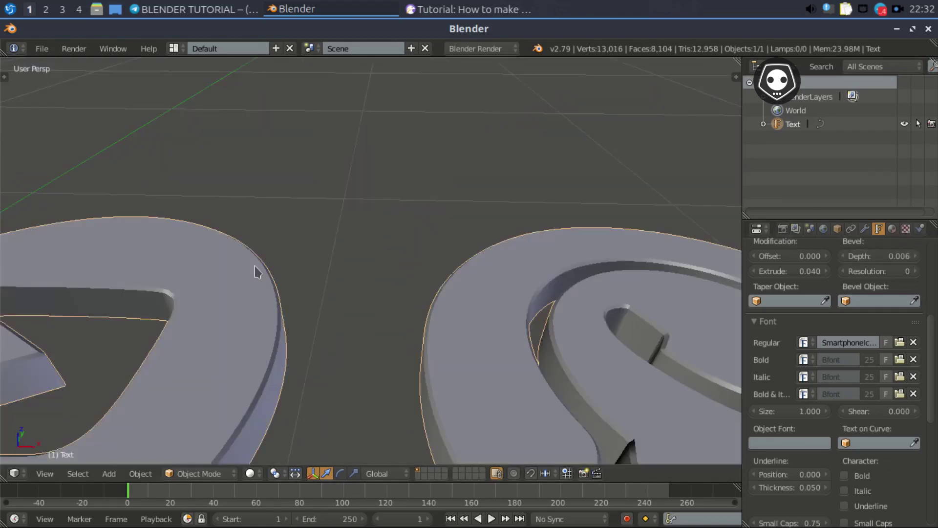
mouse_move(251, 373)
middle_down()
mouse_move(389, 176)
mouse_move(358, 236)
middle_up()
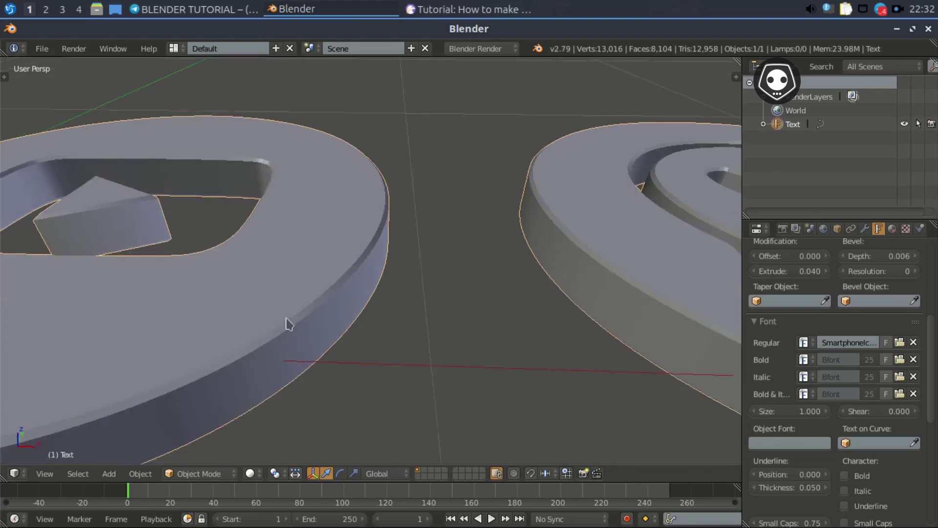
middle_drag(289, 324, 283, 350)
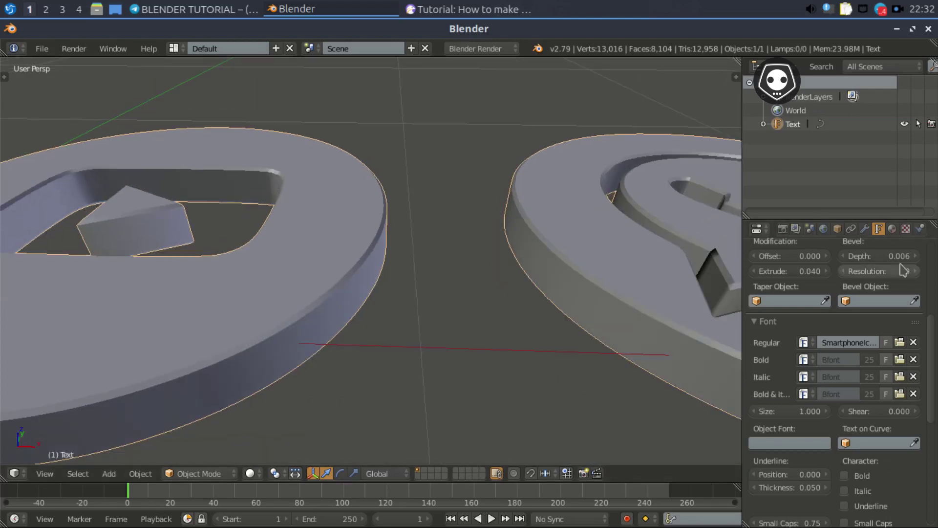
click(915, 255)
click(915, 255)
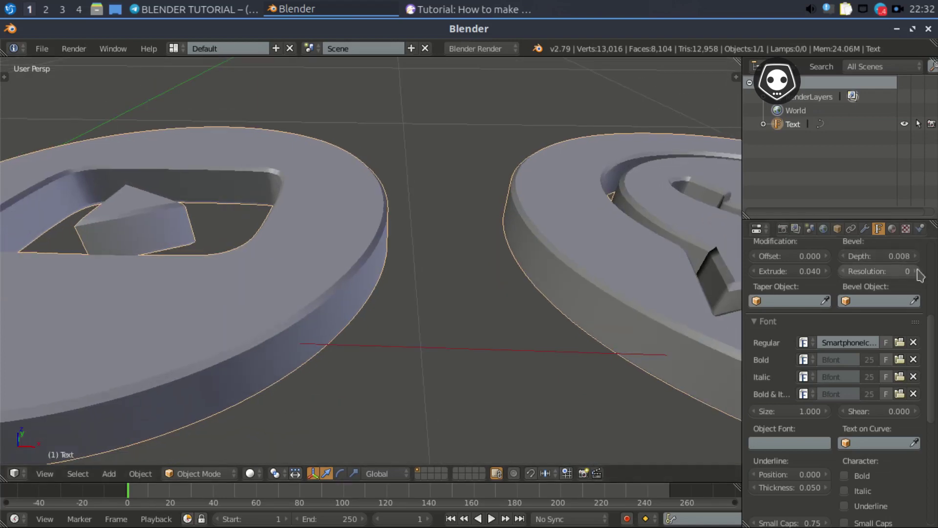
Raise Bevel Resolution to 4, checking the rim geometry in wireframe view.
click(915, 271)
click(915, 270)
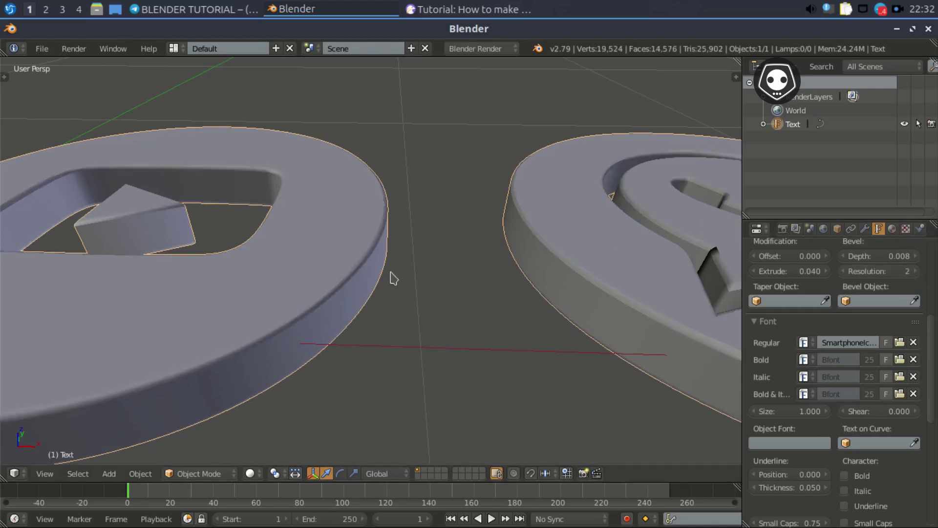
key(z)
scroll(348, 292, up, 2)
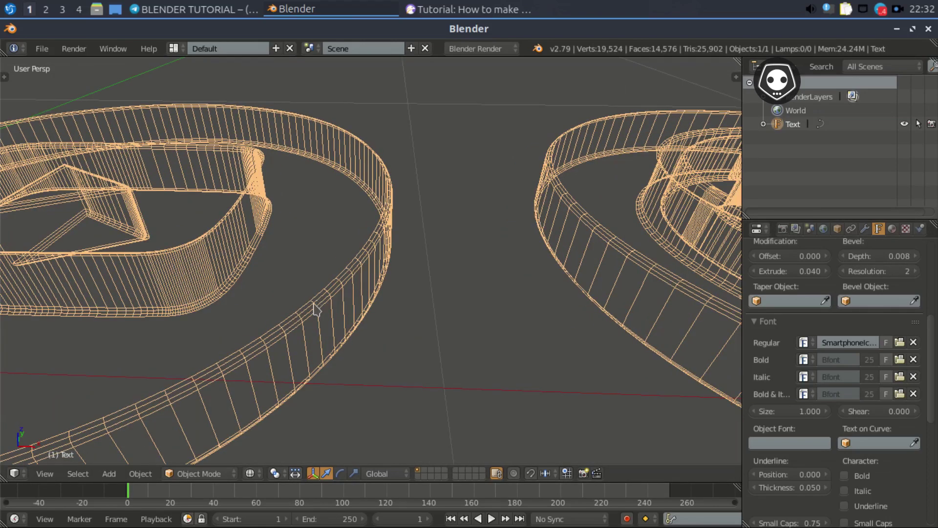
click(914, 271)
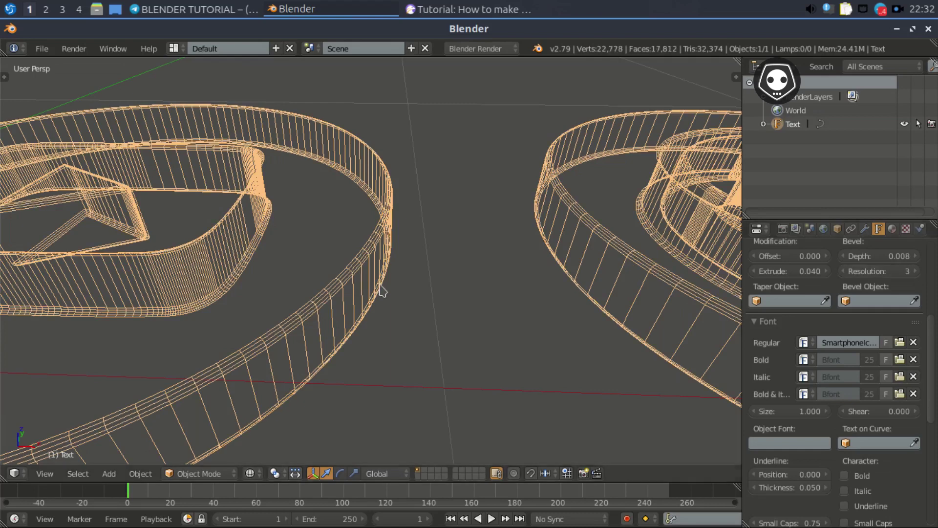
key(z)
scroll(356, 293, down, 2)
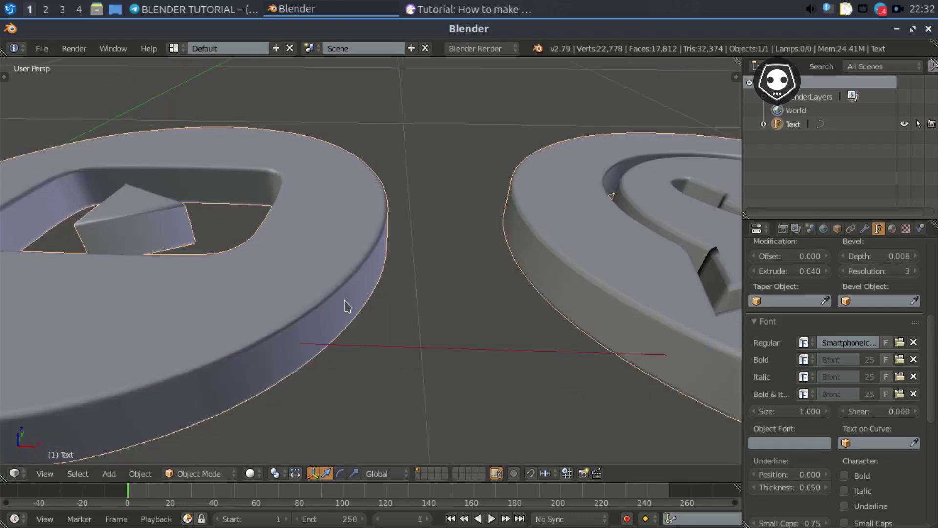
scroll(332, 312, up, 3)
scroll(332, 312, up, 1)
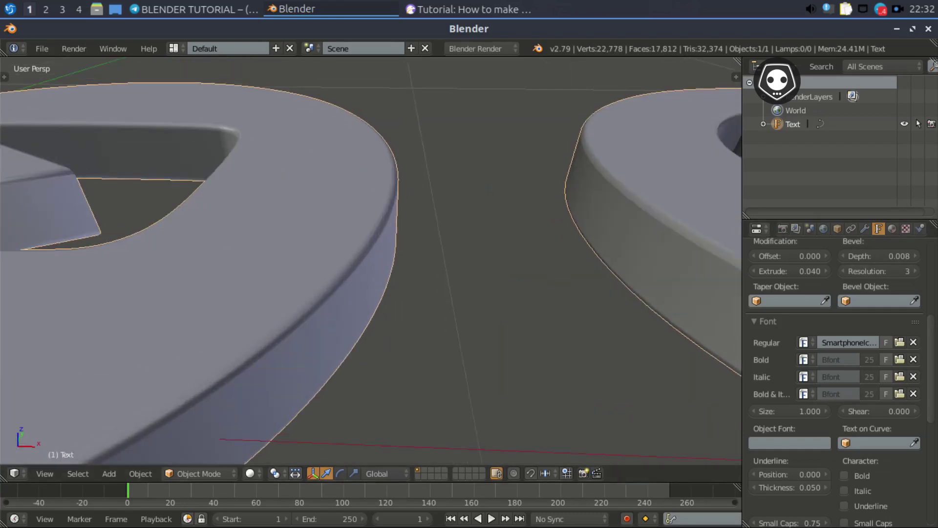
click(914, 270)
scroll(310, 307, down, 1)
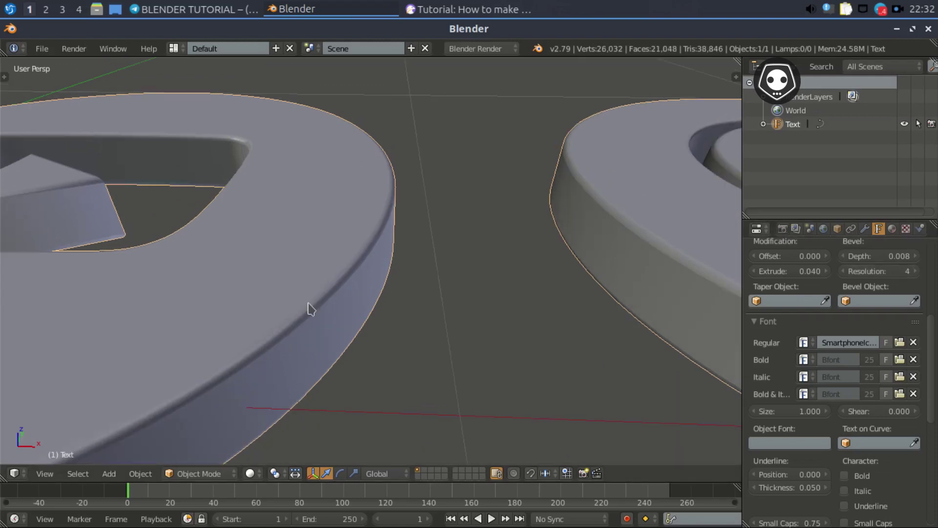
scroll(308, 309, down, 2)
scroll(234, 359, down, 2)
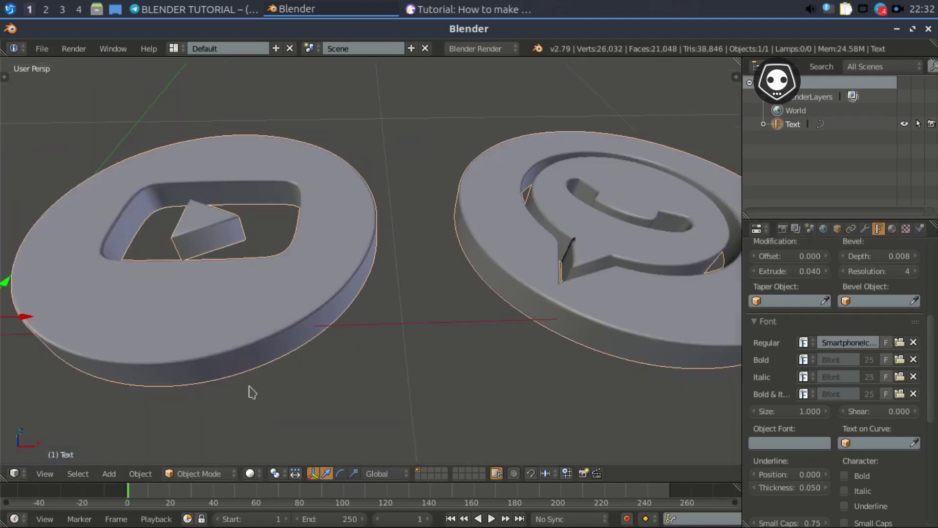
scroll(337, 359, down, 2)
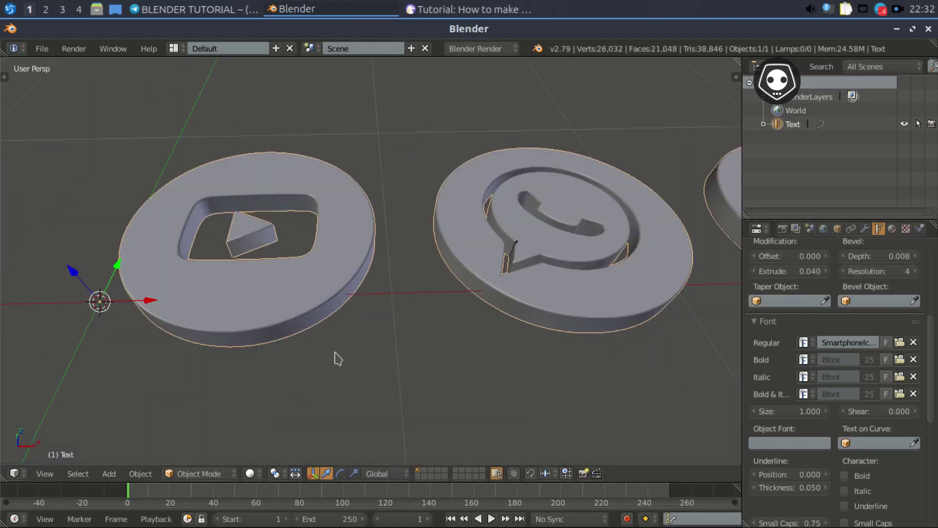
Orbit to view the three coins front-on, then bring up the Add menu.
mouse_move(338, 359)
shift+middle_down()
mouse_move(182, 356)
mouse_move(243, 355)
shift+middle_up()
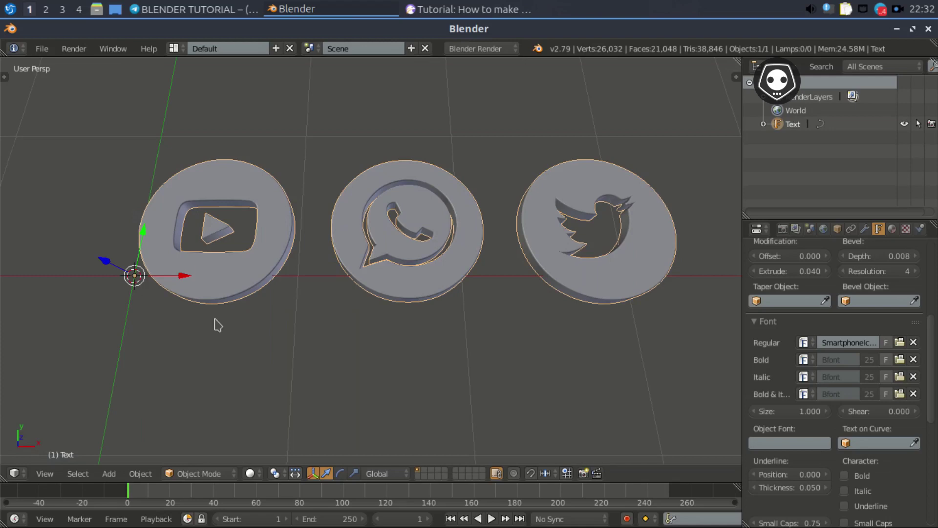
middle_drag(218, 325, 223, 347)
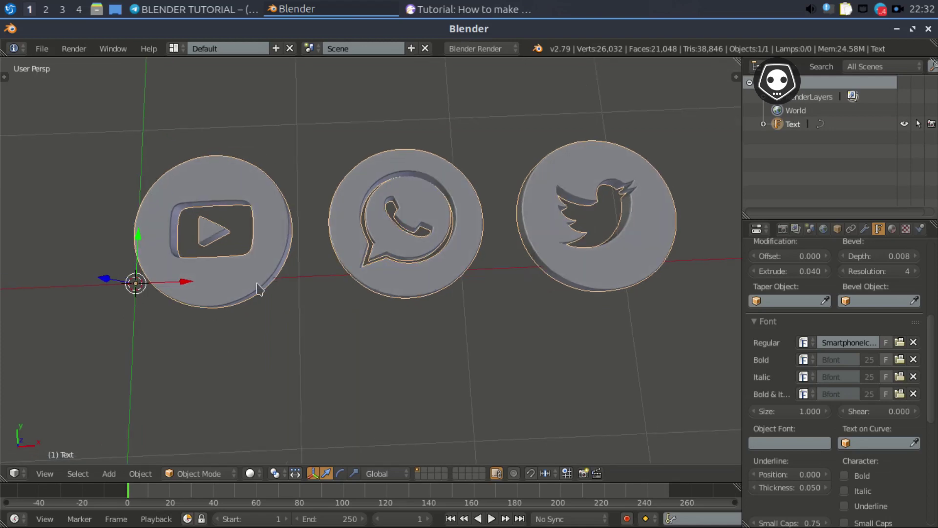
middle_drag(258, 289, 236, 265)
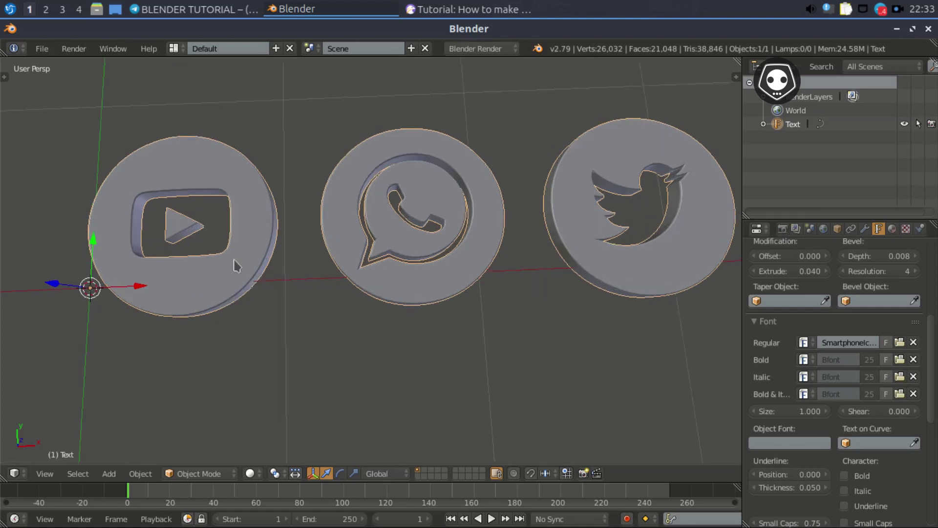
key(shift+a)
scroll(383, 282, down, 1)
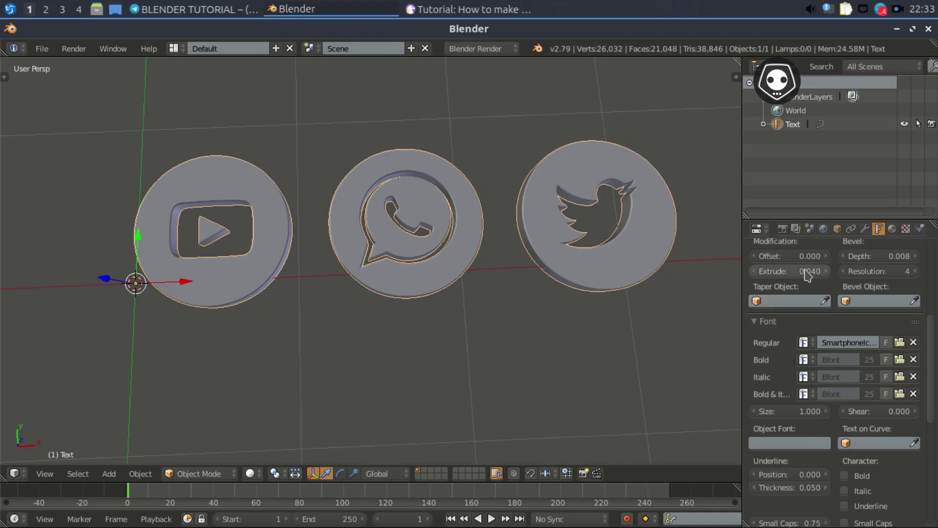
Return to Object Mode, deselect everything, and orbit to a frontal view of the finished coins.
key(Tab)
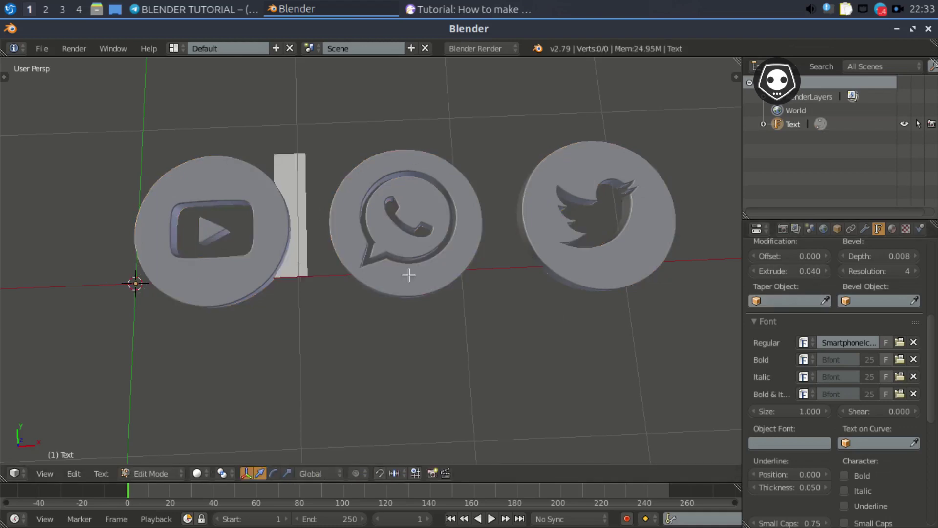
key(Tab)
mouse_move(408, 274)
middle_down()
mouse_move(385, 240)
mouse_move(321, 338)
mouse_move(350, 293)
middle_up()
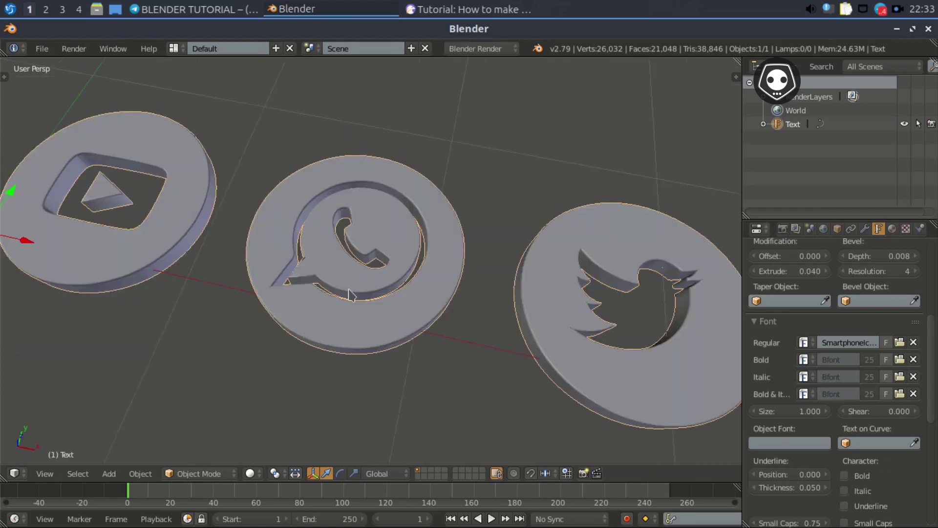
key(a)
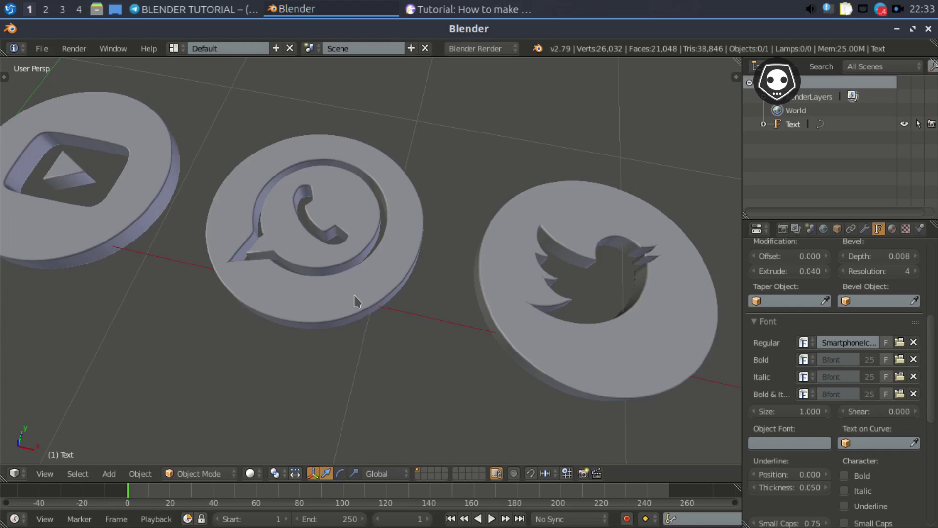
mouse_move(356, 302)
middle_down()
mouse_move(315, 323)
mouse_move(449, 314)
mouse_move(360, 314)
middle_up()
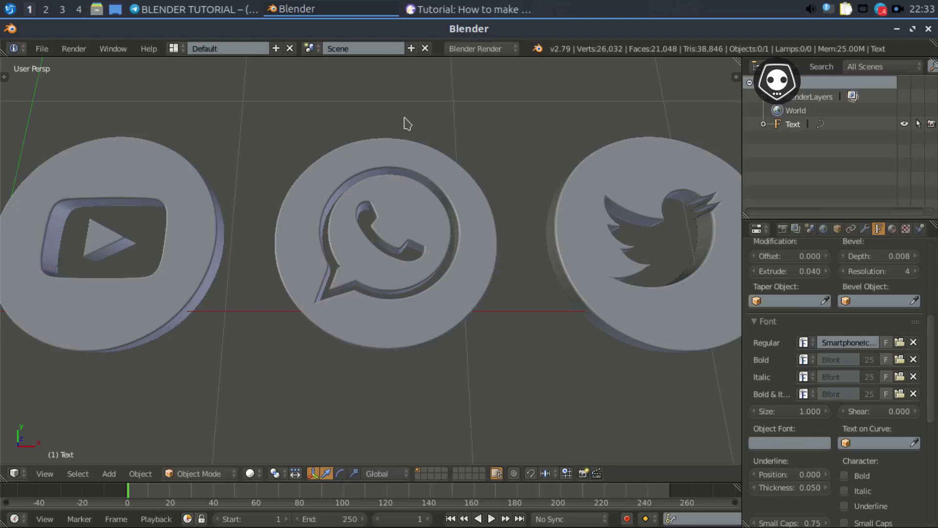
click(898, 9)
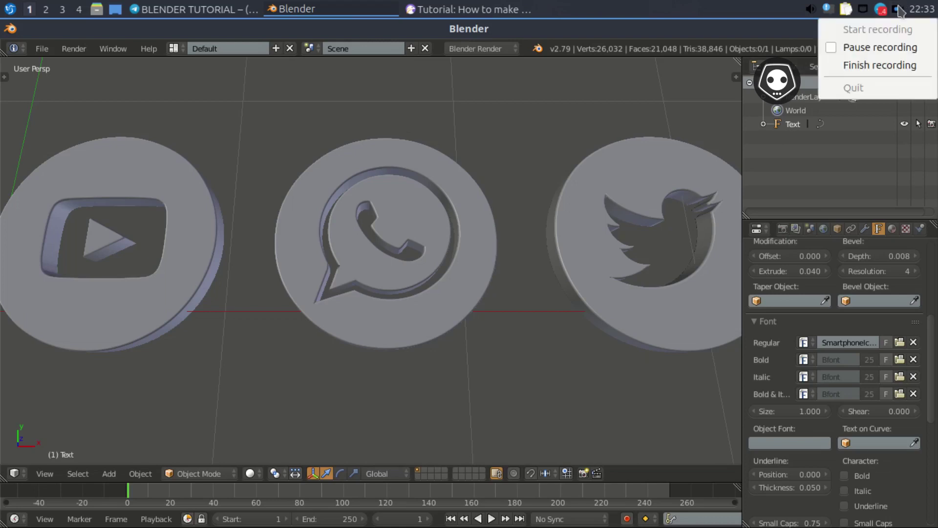